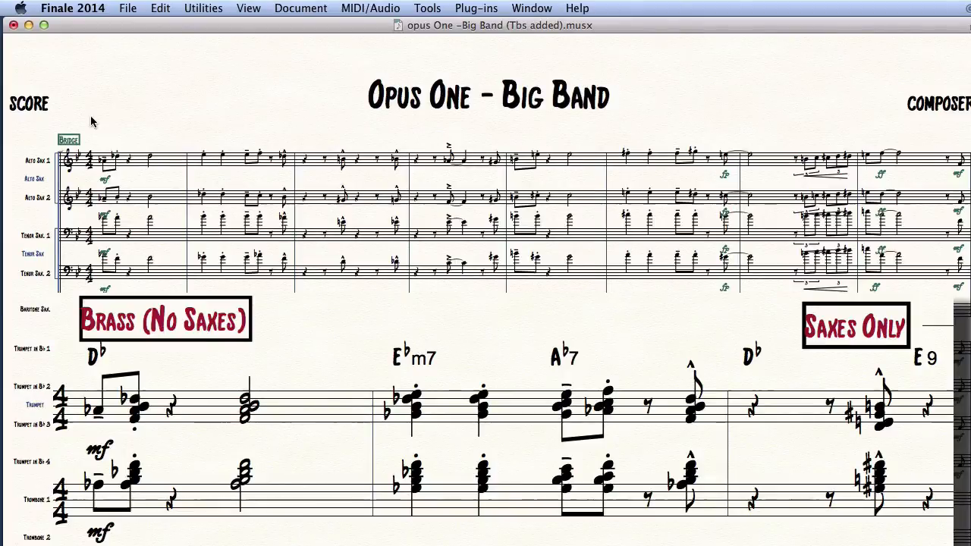
Clear the sax notes from measures 1–2 and the brass-only bridge measures, leaving whole rests.
drag(91, 117, 292, 304)
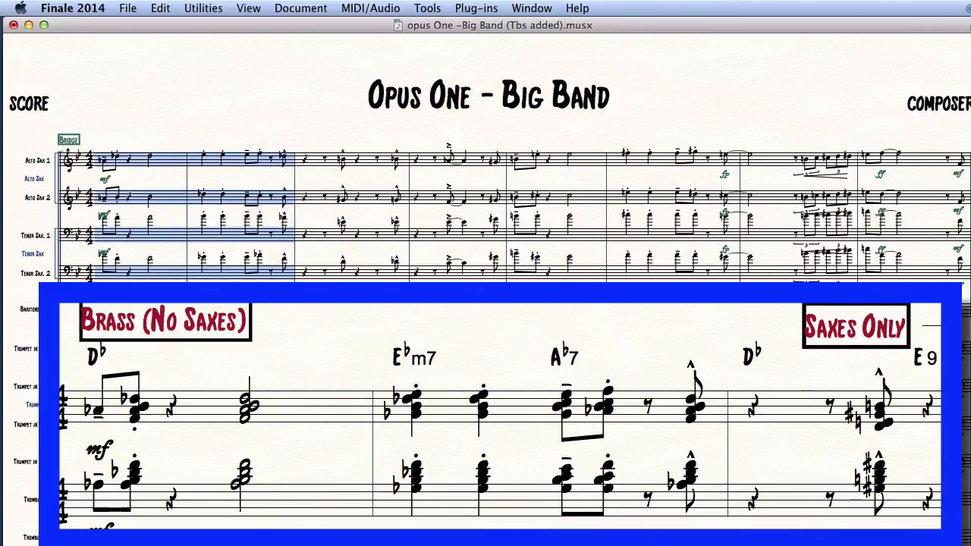
key(BackSpace)
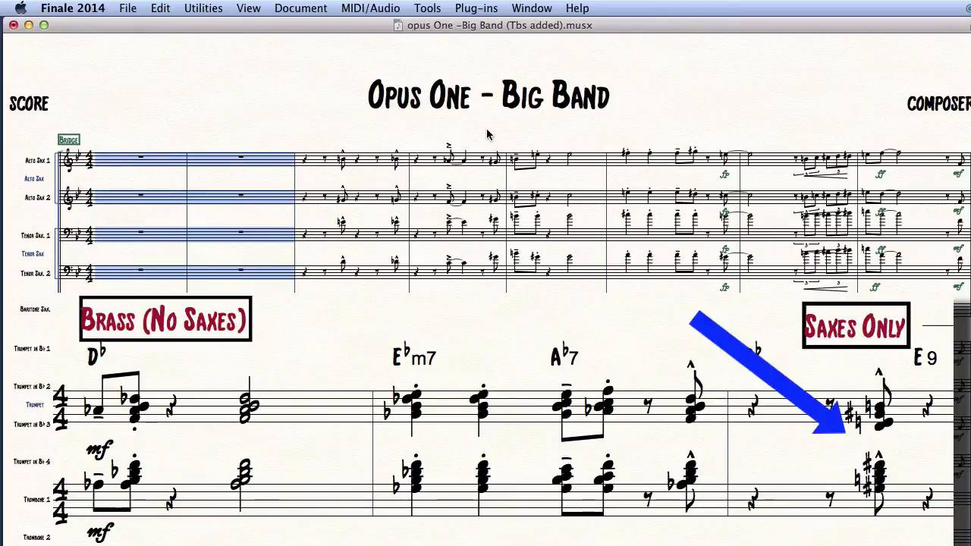
mouse_move(487, 130)
mouse_down()
mouse_move(492, 292)
mouse_move(794, 294)
mouse_up()
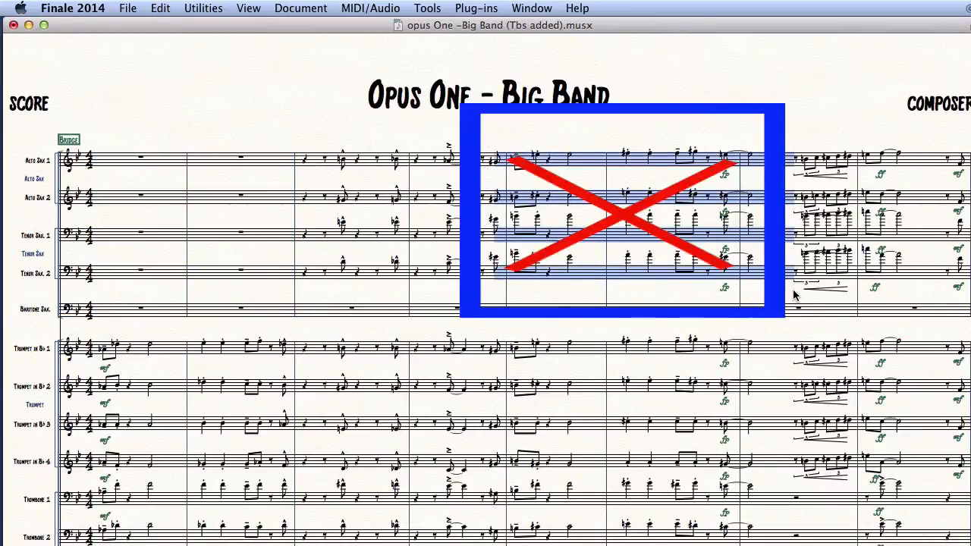
key(Delete)
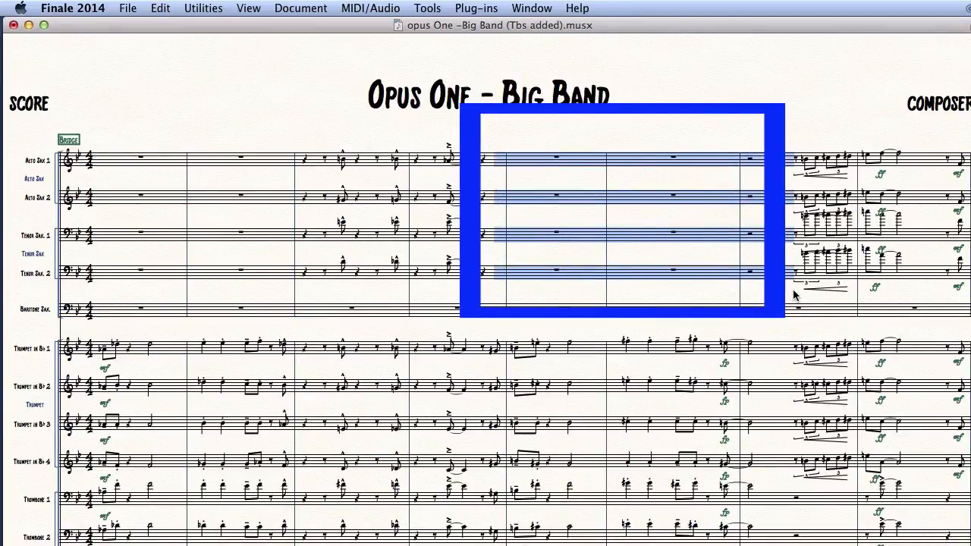
click(713, 246)
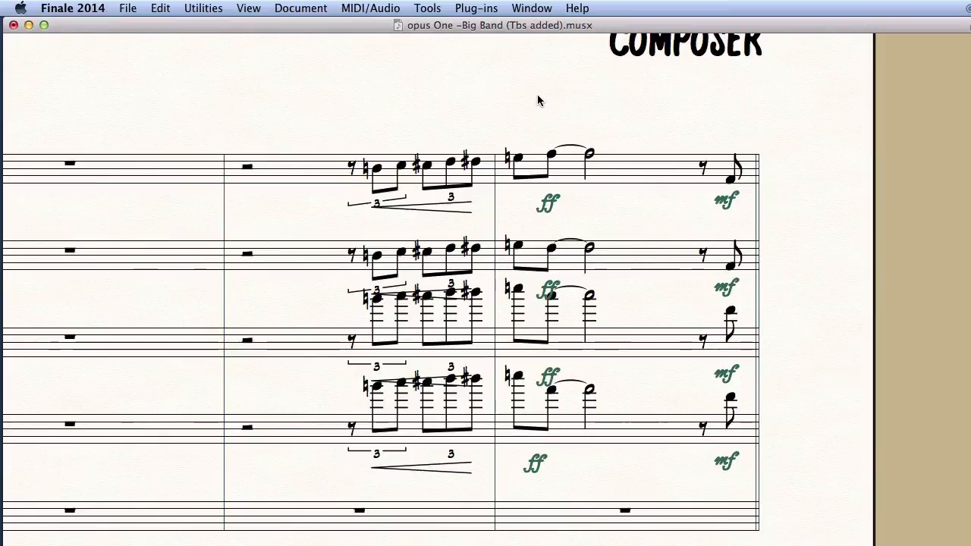
Replace the saxes' tied ff notes with rests.
drag(537, 94, 695, 451)
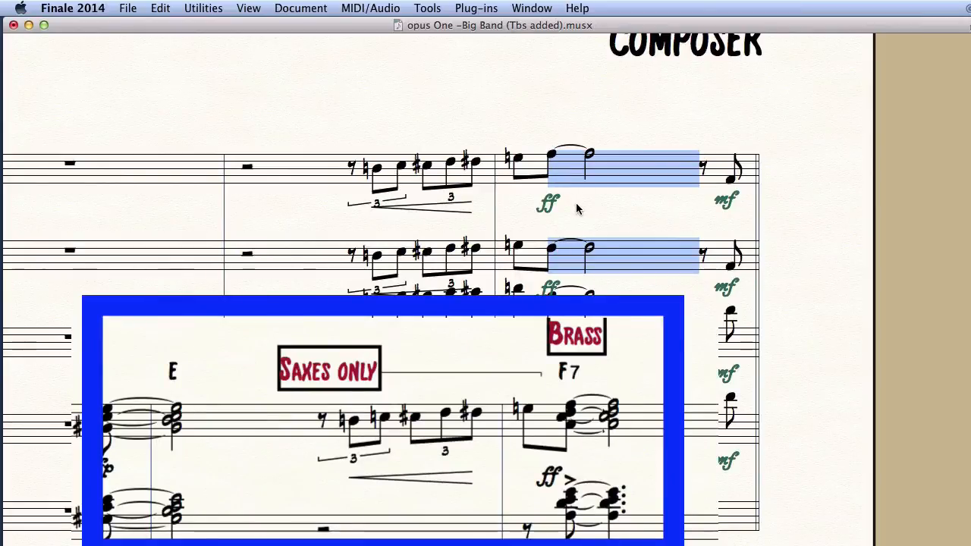
key(Delete)
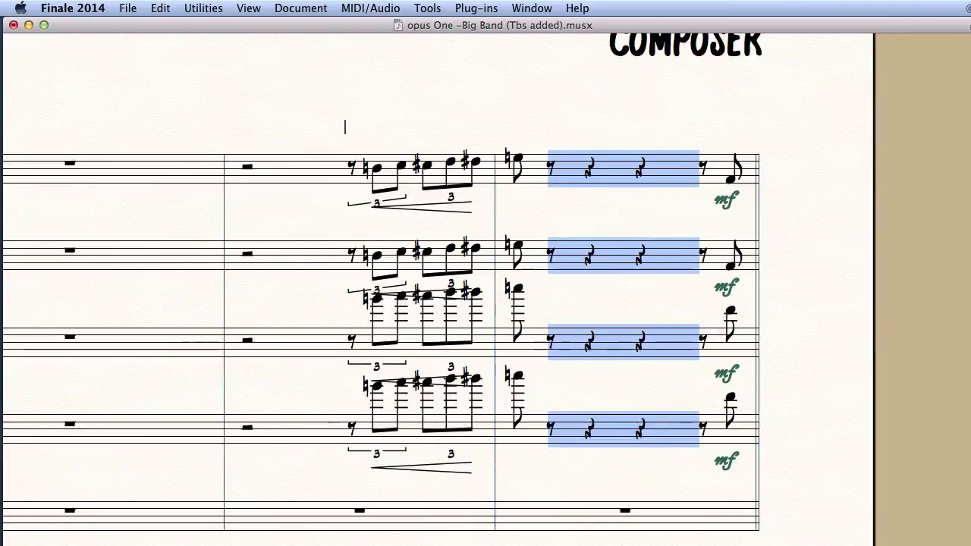
drag(345, 120, 537, 284)
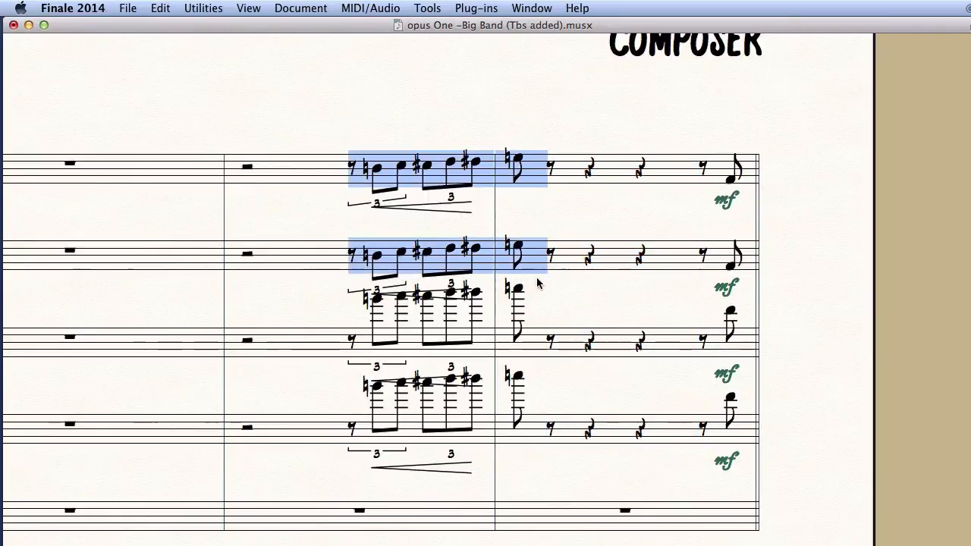
click(512, 213)
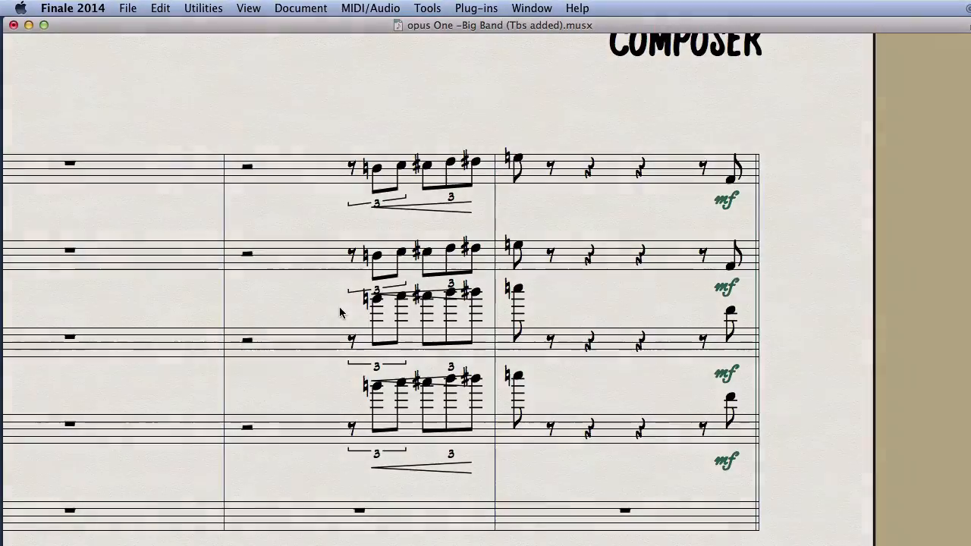
Lower the triplet run and final notes on staves 3 and 4 by an octave.
drag(340, 313, 538, 447)
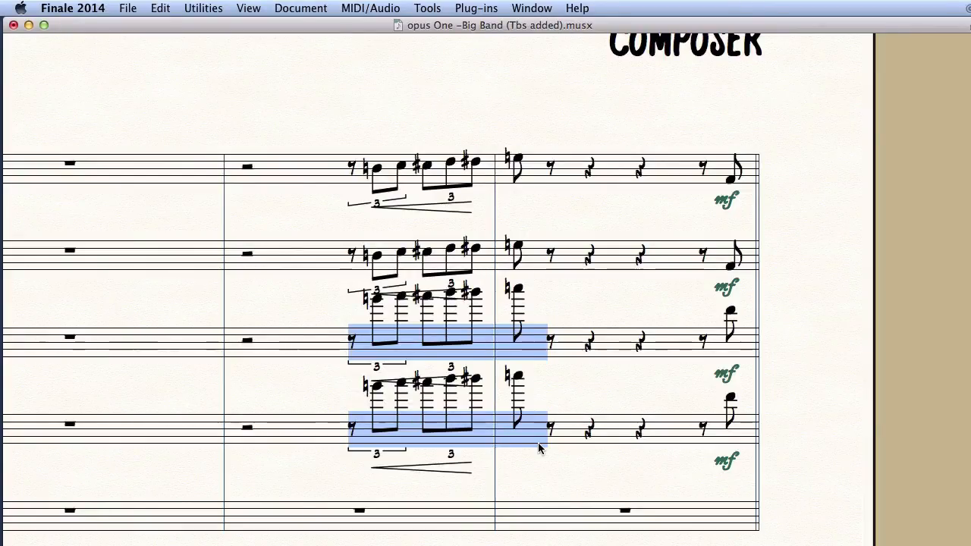
key(8)
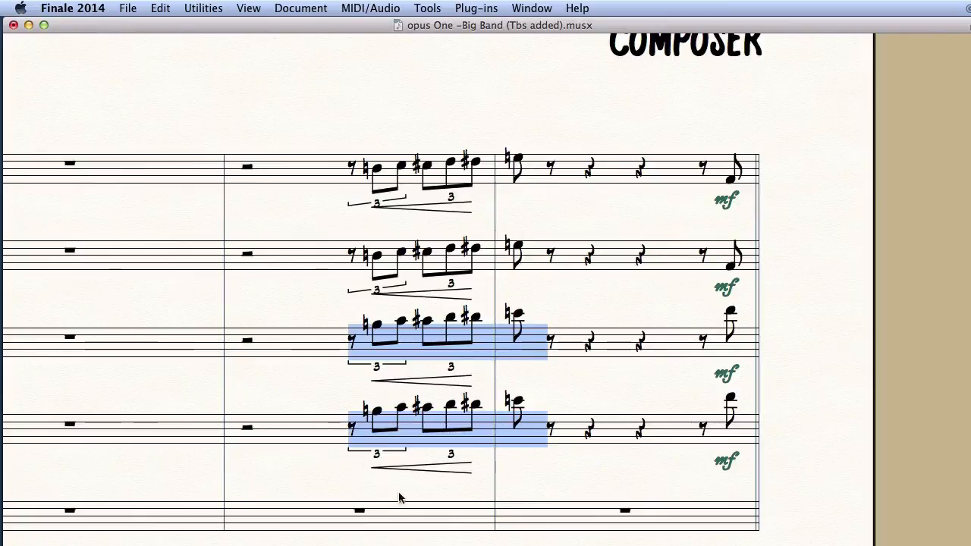
drag(677, 300, 753, 455)
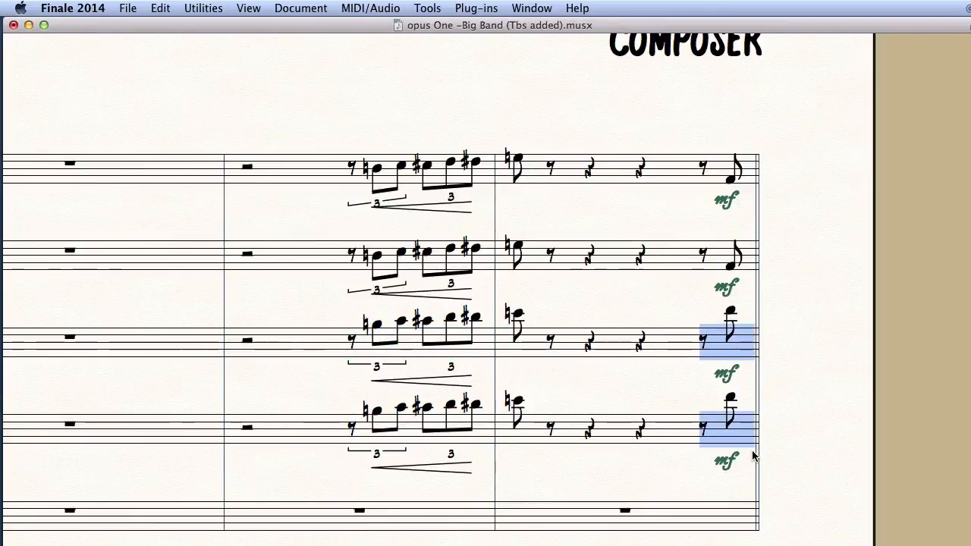
key(8)
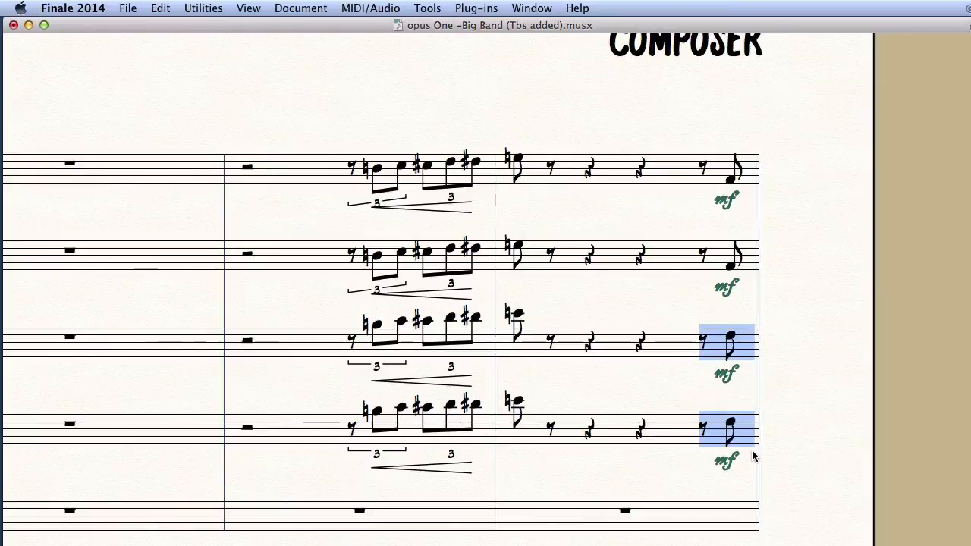
click(671, 383)
scroll(671, 387, left, 5)
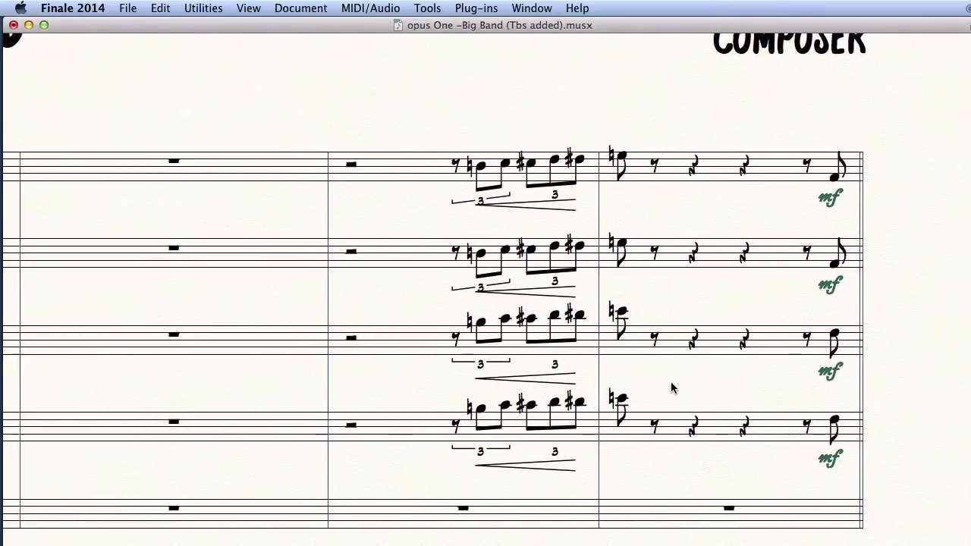
scroll(671, 386, left, 5)
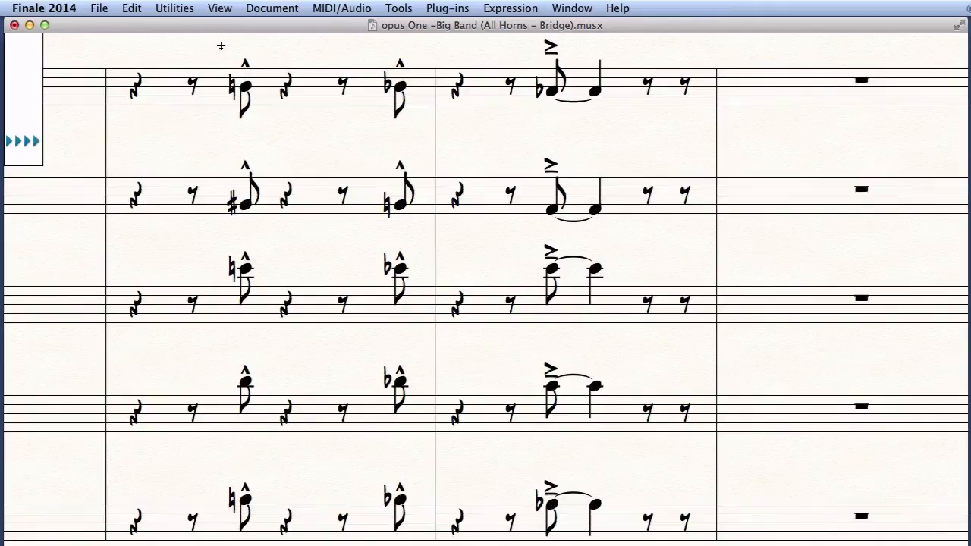
Select the first-beat eighth notes and draw wavy falls after the second and third staves' quarter notes.
drag(221, 47, 267, 545)
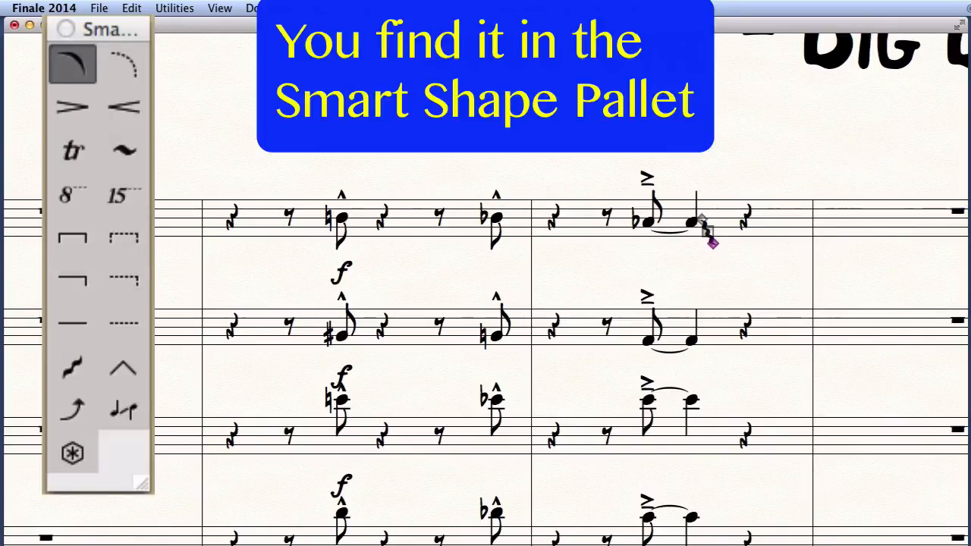
drag(700, 338, 713, 367)
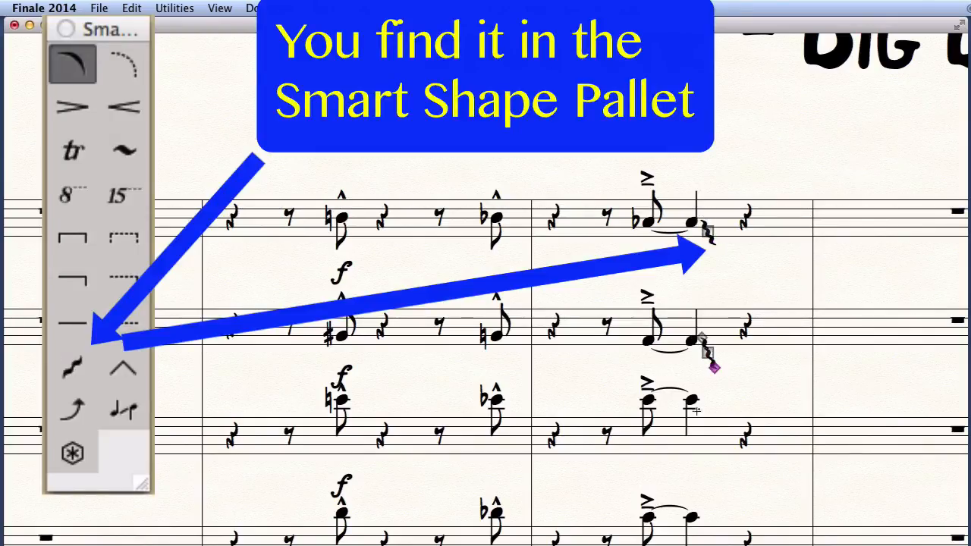
drag(691, 400, 714, 420)
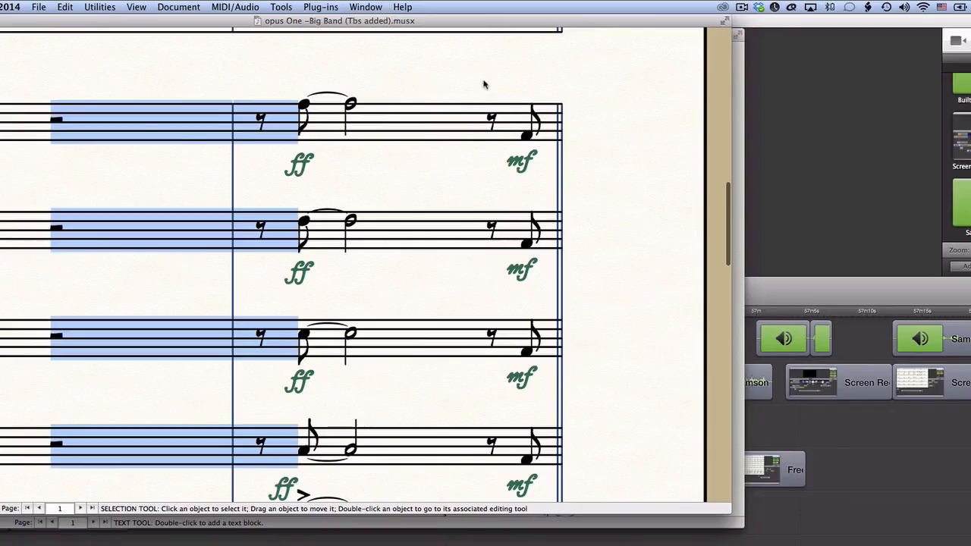
Turn the closing mf notes into quarter rests and accent the tied ff notes on all four staves.
drag(481, 78, 557, 476)
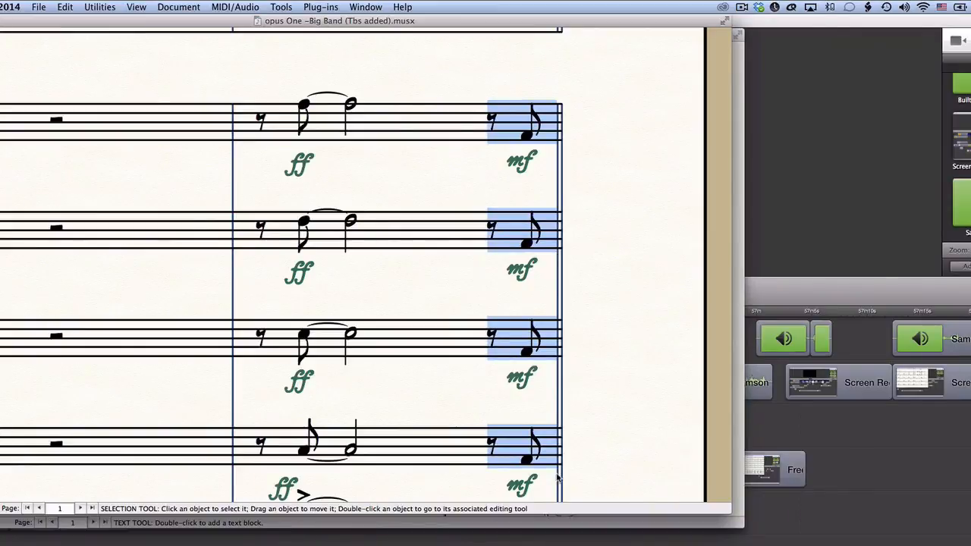
key(Delete)
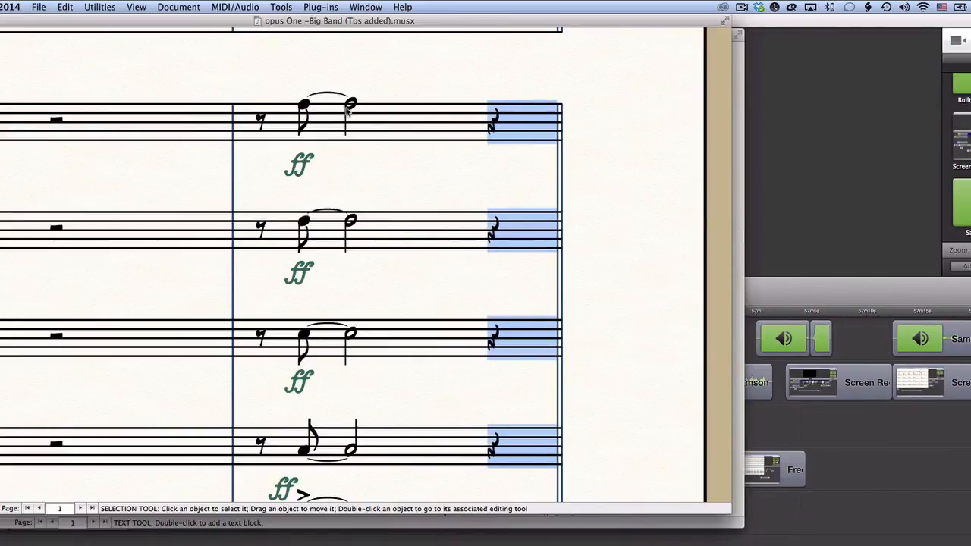
key(ctrl+alt+a)
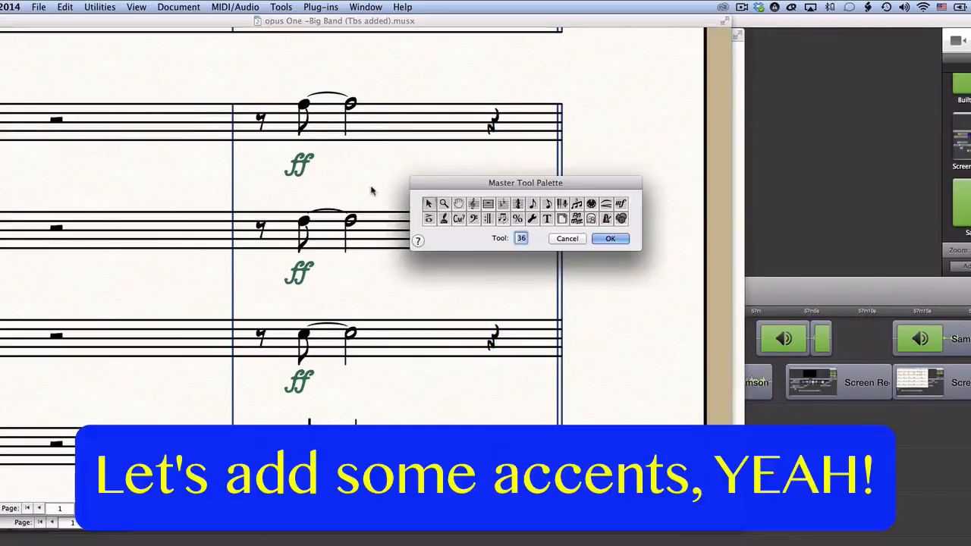
click(430, 219)
click(609, 238)
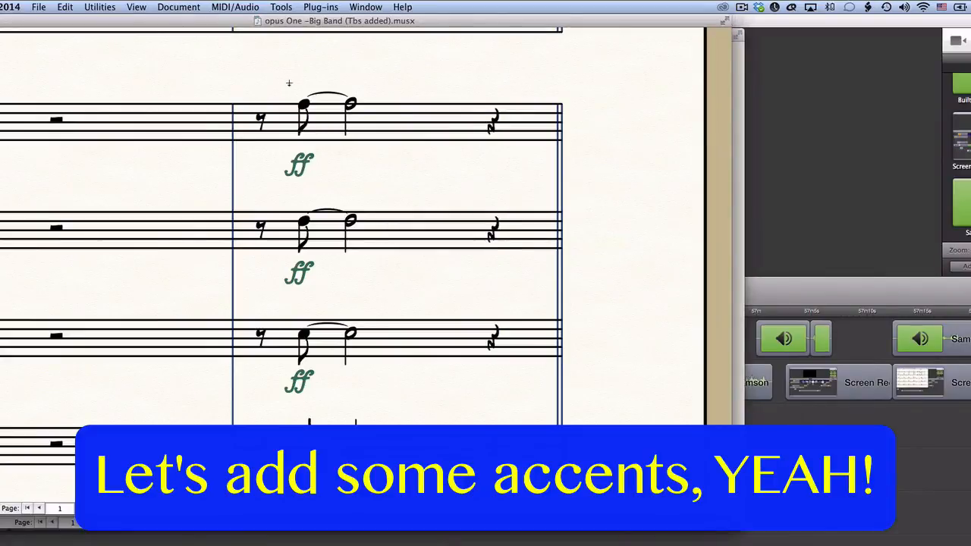
drag(289, 82, 329, 471)
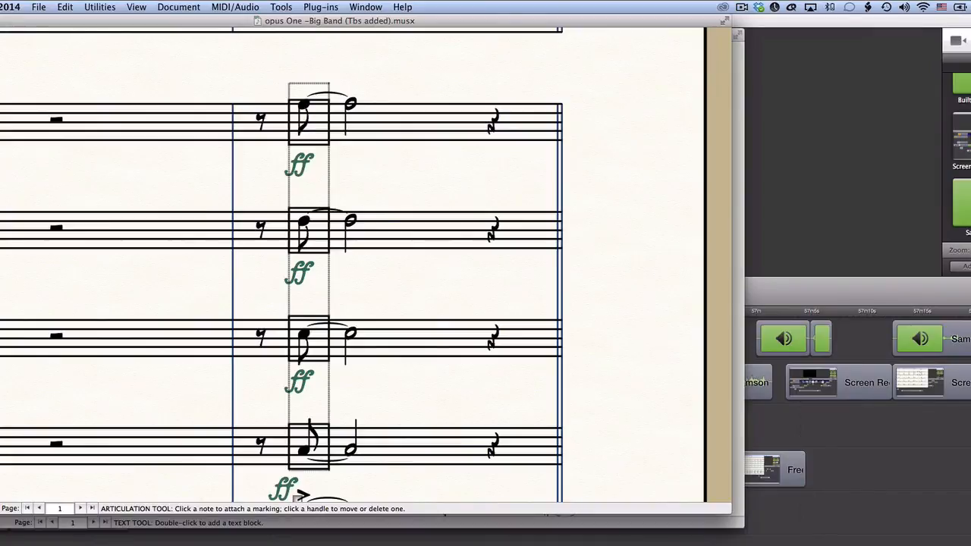
key(a)
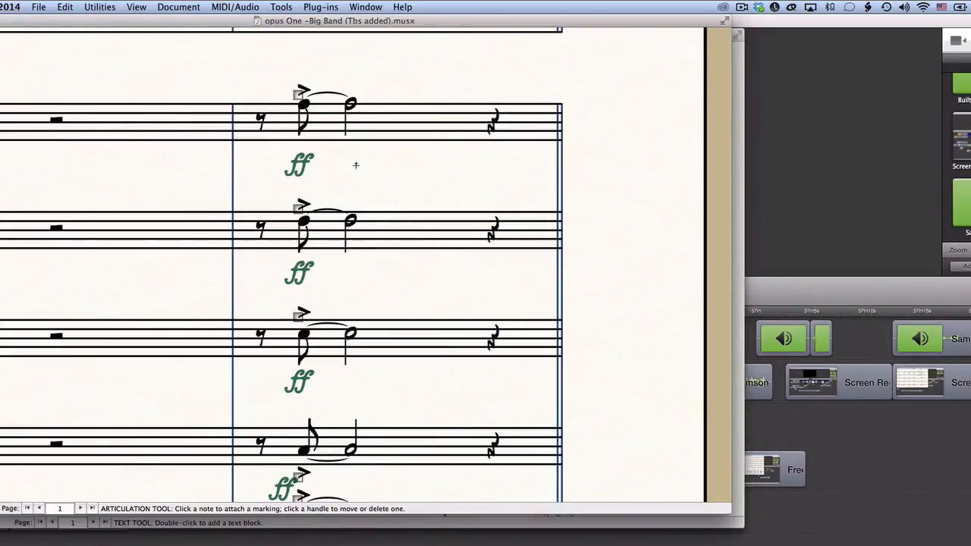
key(Escape)
key(ctrl+shift+a)
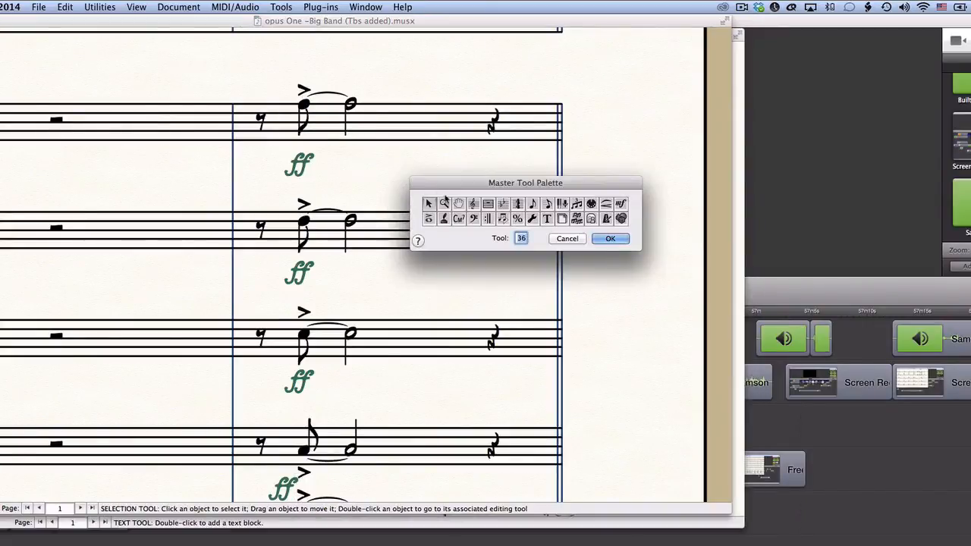
click(610, 238)
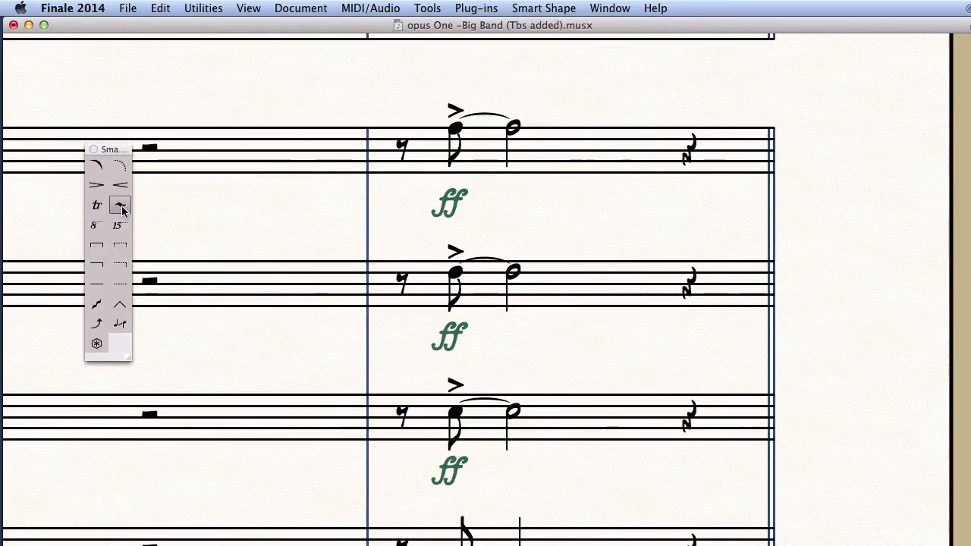
Draw a wavy trill-extension line from the first trumpet's half note.
click(122, 209)
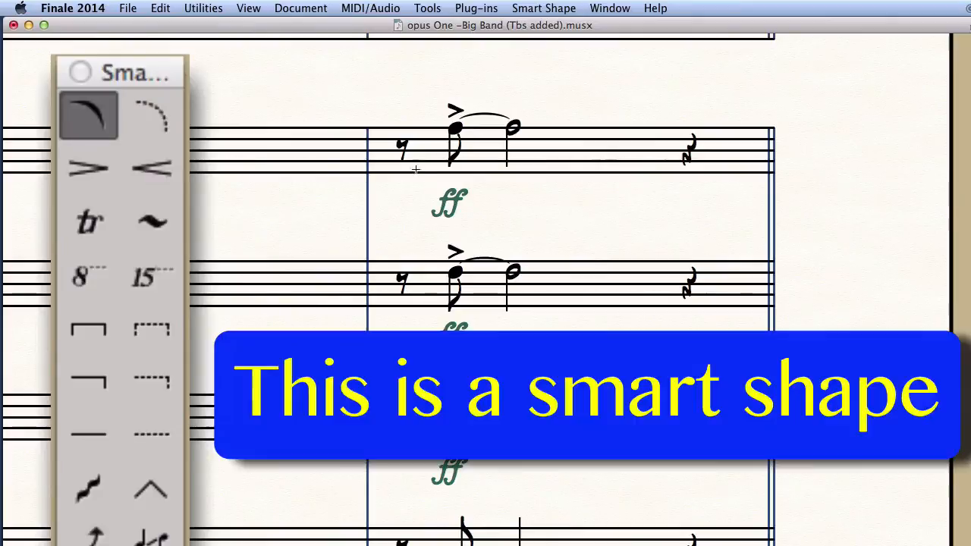
mouse_move(508, 94)
mouse_down()
mouse_move(645, 104)
mouse_move(576, 96)
mouse_move(575, 105)
mouse_up()
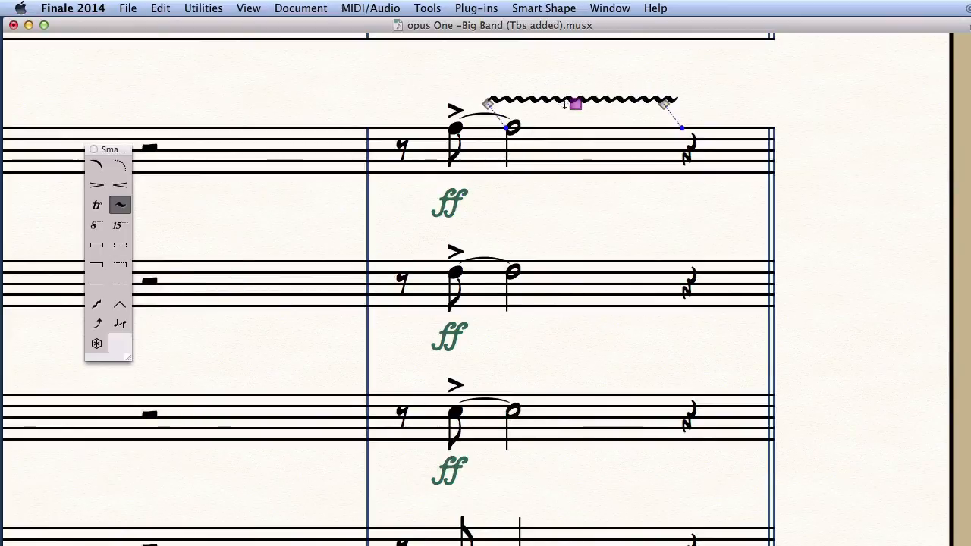
key(ctrl+shift+a)
Create a new '(SHAKE)' technique text marking and attach it to the first trumpet note.
click(847, 250)
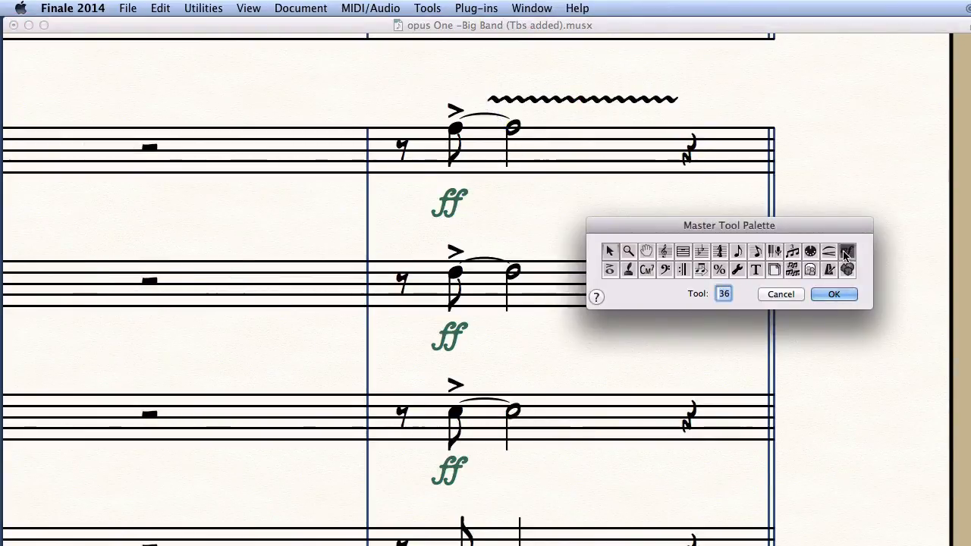
click(833, 293)
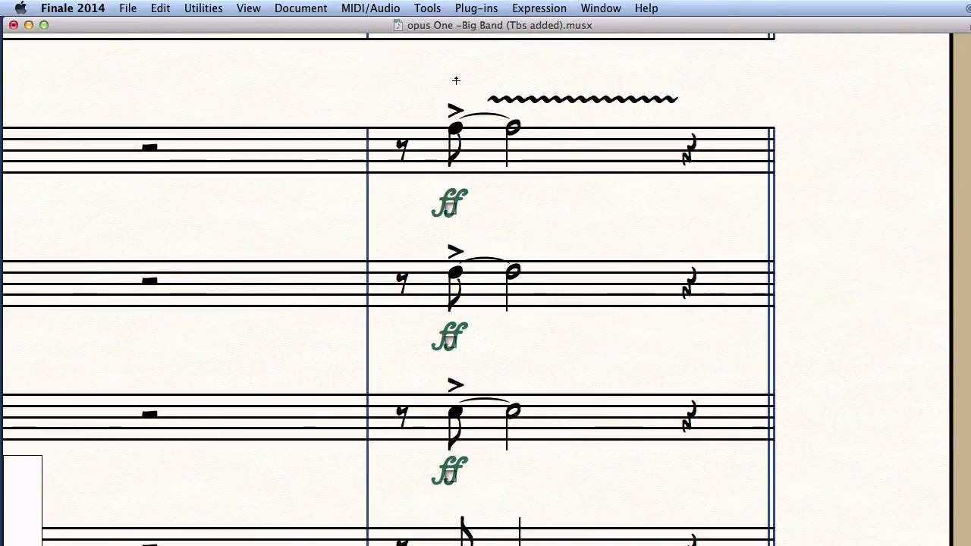
click(453, 133)
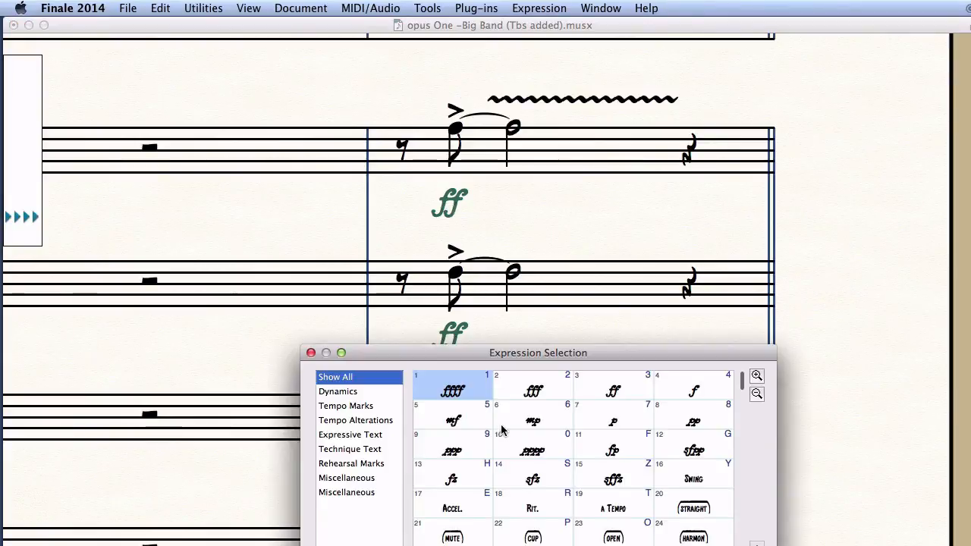
click(363, 449)
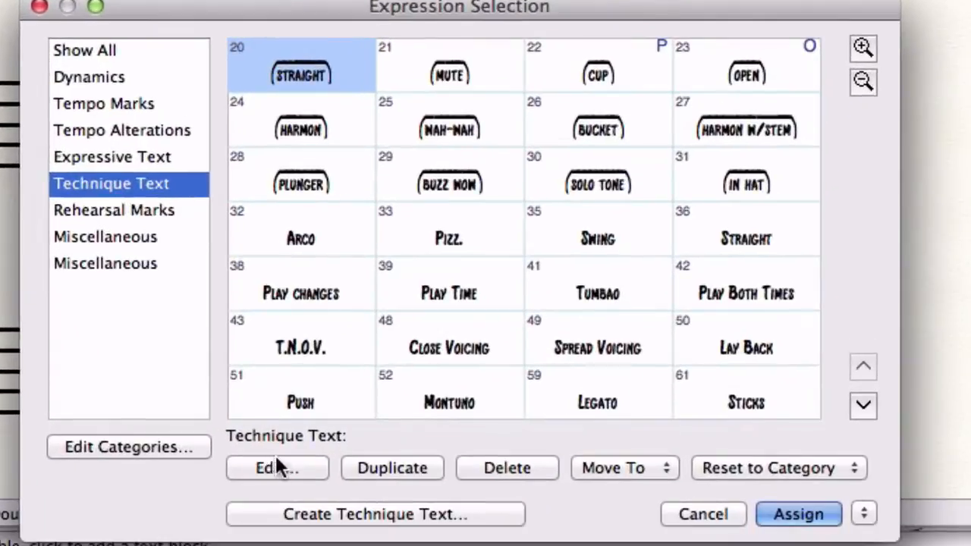
click(285, 513)
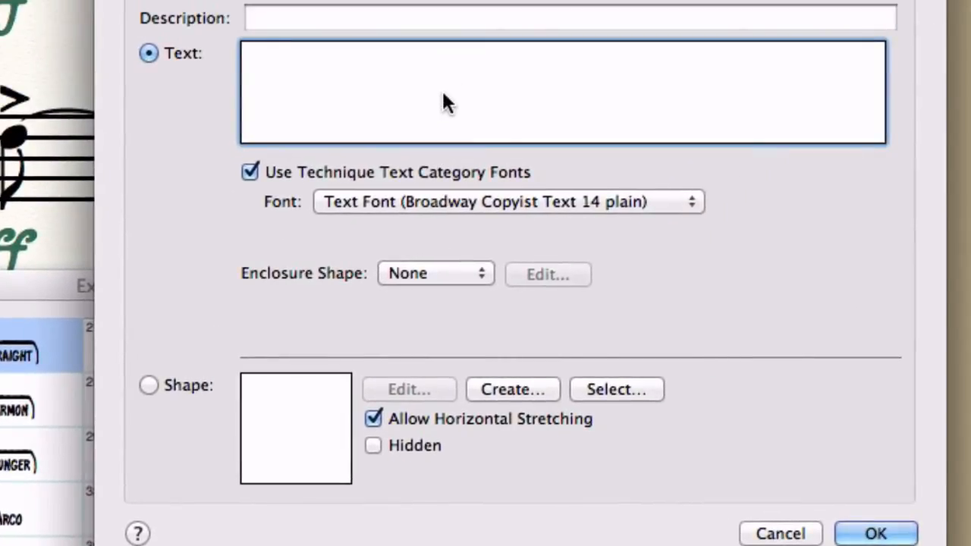
text((SHAKE))
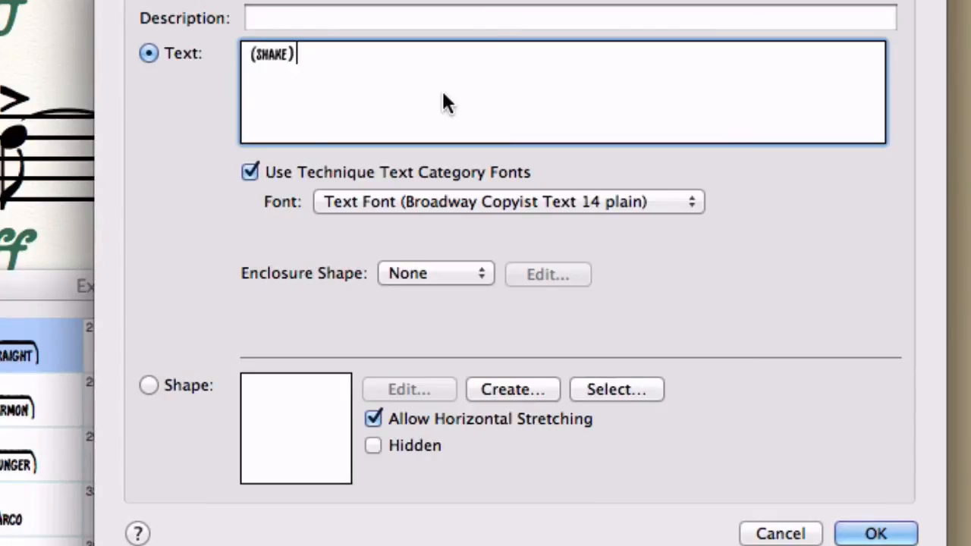
click(876, 535)
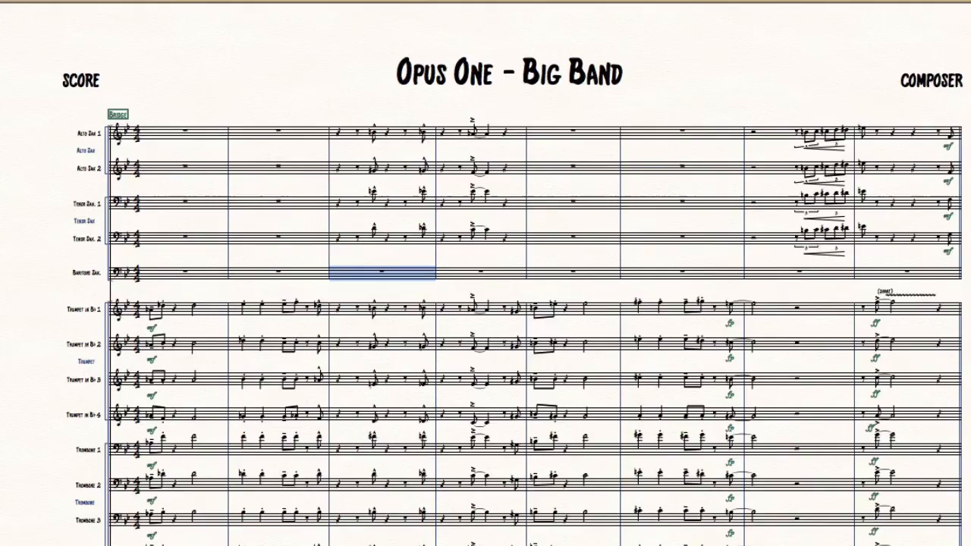
drag(336, 289, 505, 545)
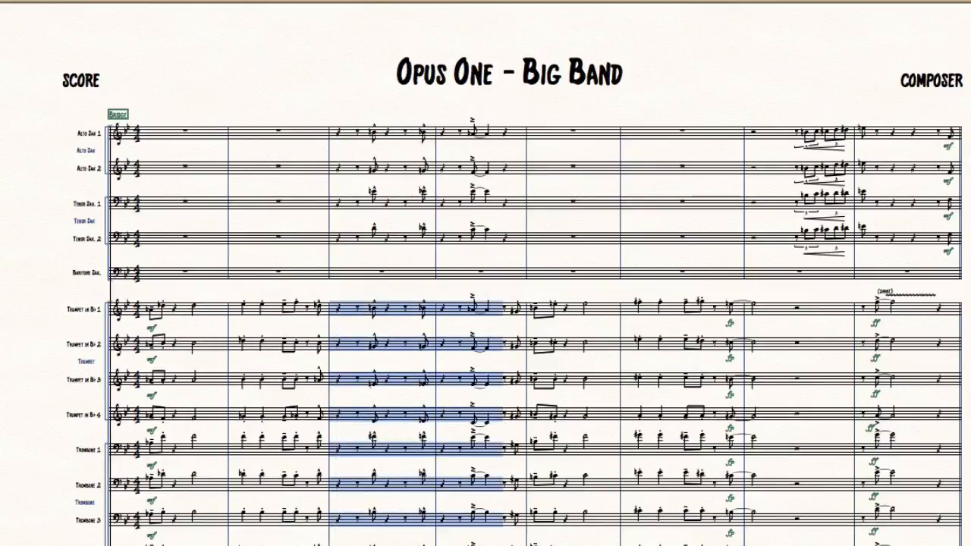
Delete the notes in the selected middle-measure brass passage, leaving only rests.
key(Delete)
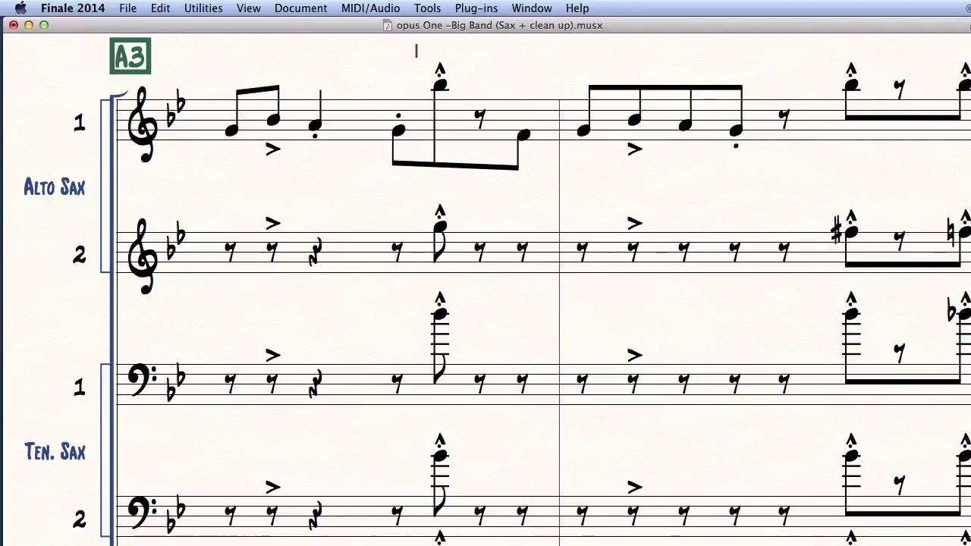
Rewrite Alto Sax 1's first figure: high note to rest, quarter note, extra eighth rest removed.
drag(415, 44, 473, 183)
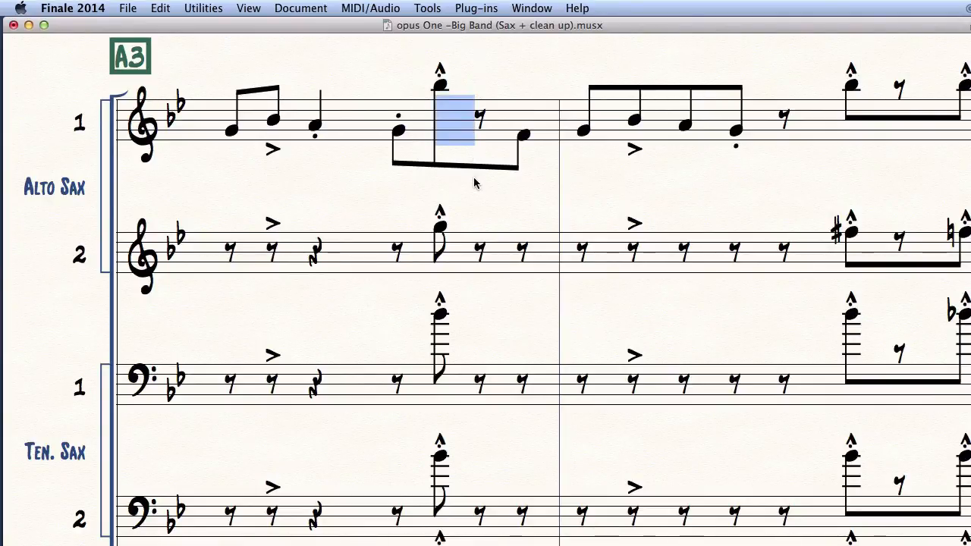
key(BackSpace)
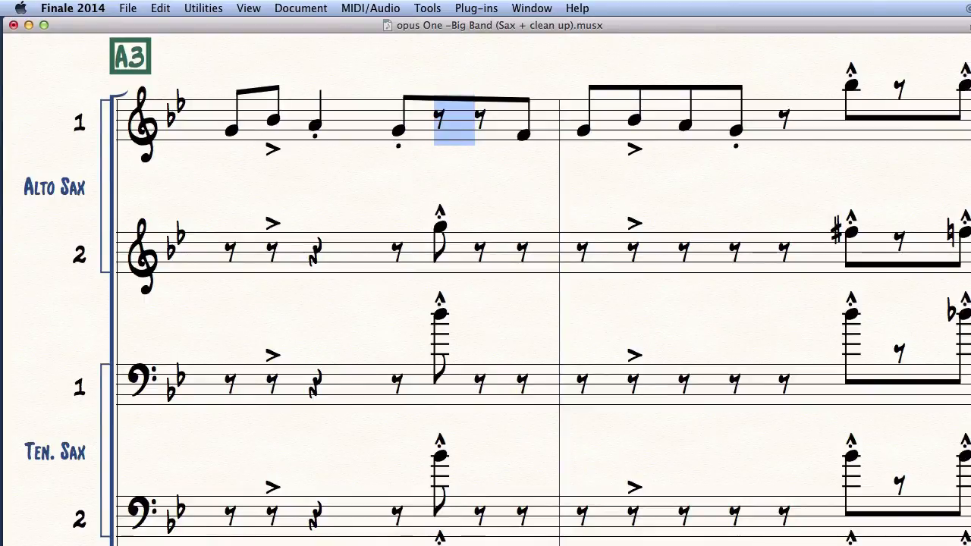
click(402, 170)
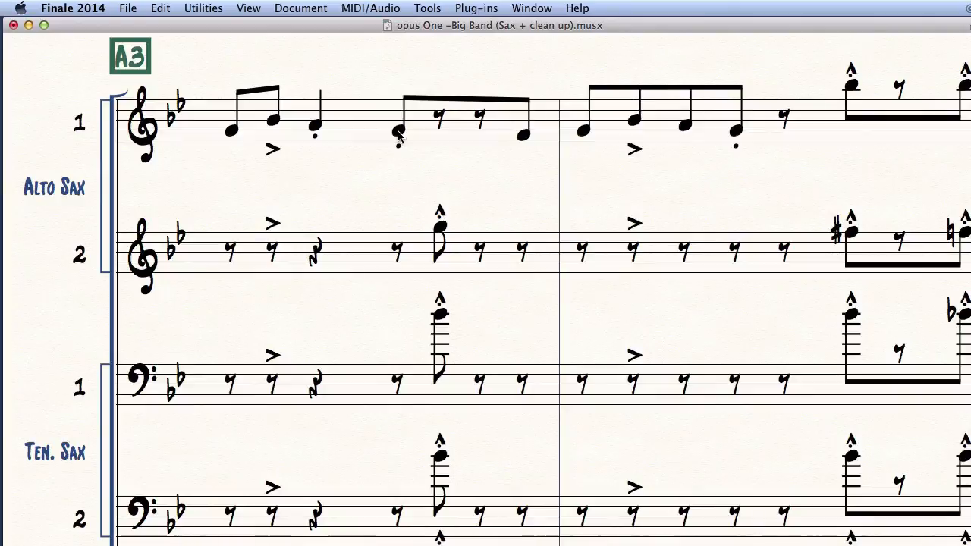
key(ctrl+alt+a)
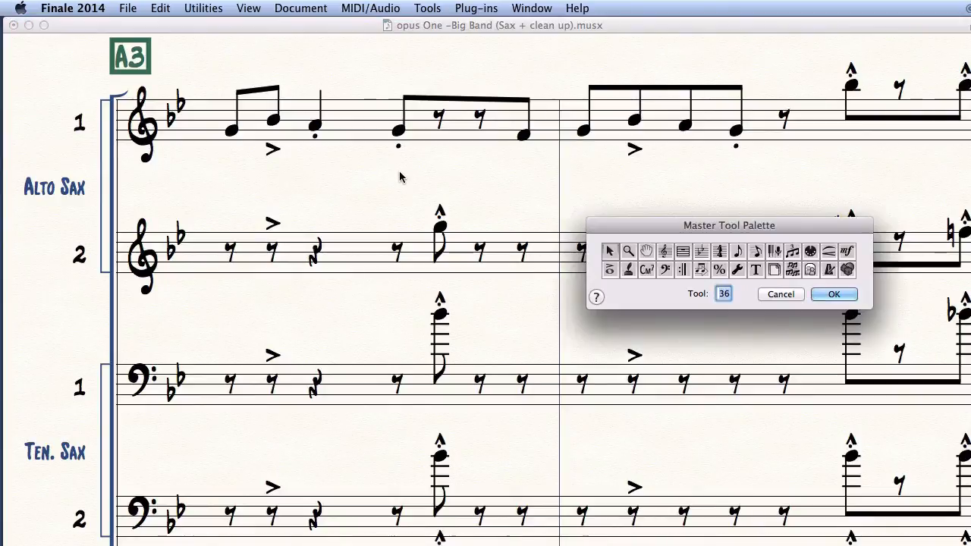
click(757, 252)
drag(781, 228, 500, 223)
click(558, 283)
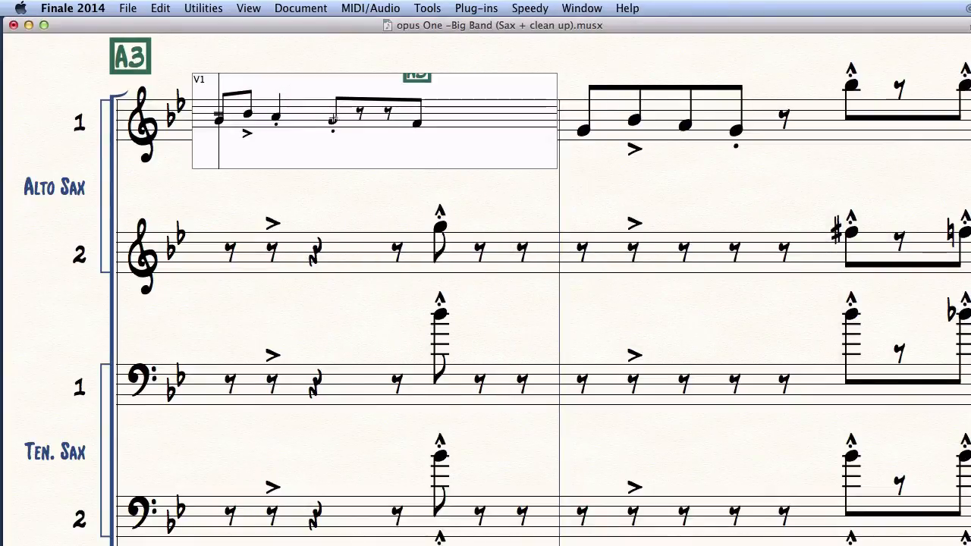
click(332, 120)
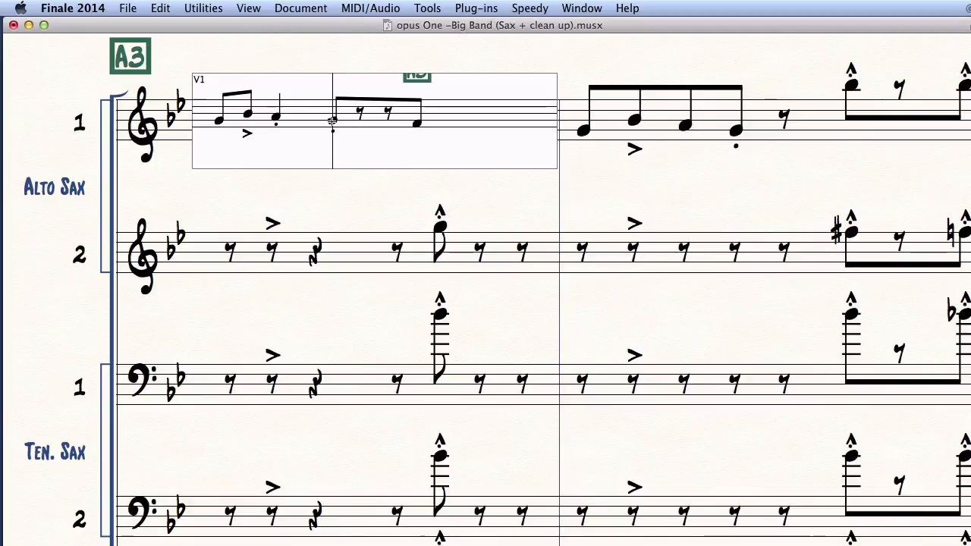
key(5)
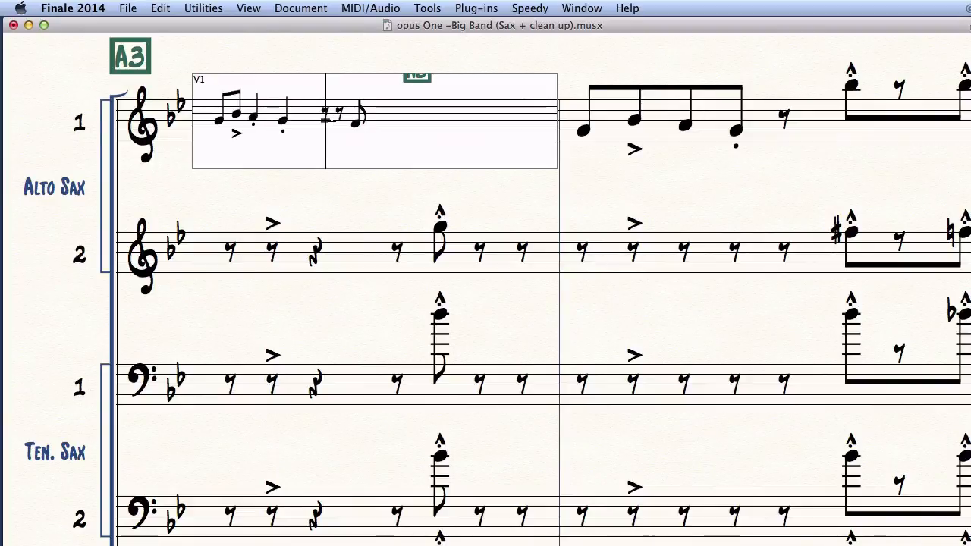
key(Delete)
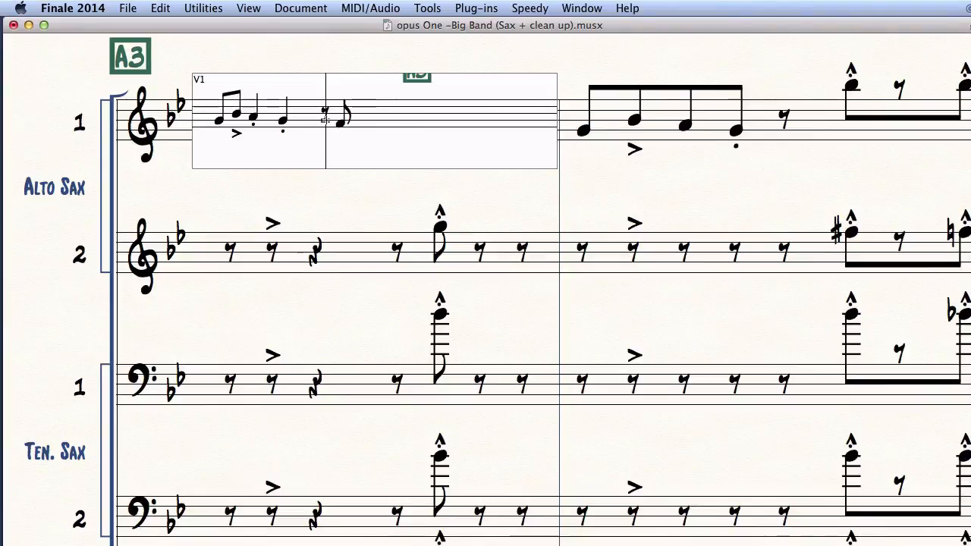
key(0)
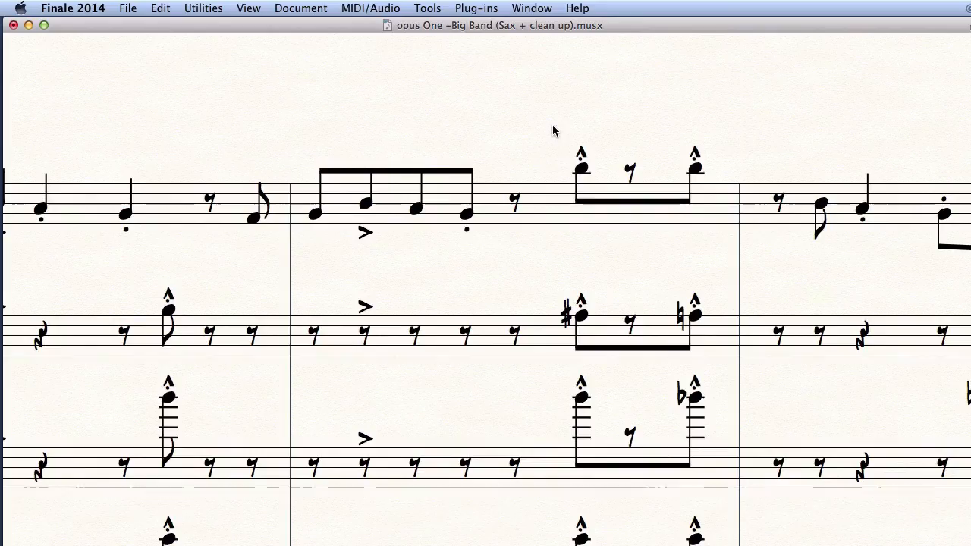
Delete the last notes in that Alto Sax 1 measure, leaving a rest.
mouse_move(553, 124)
mouse_down()
mouse_move(643, 219)
mouse_move(735, 252)
mouse_up()
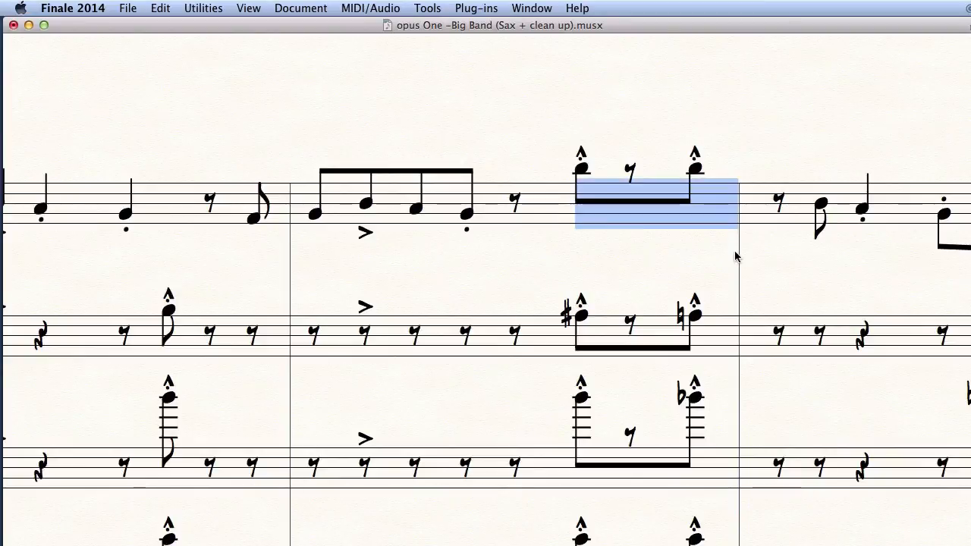
key(Delete)
scroll(677, 273, right, 3)
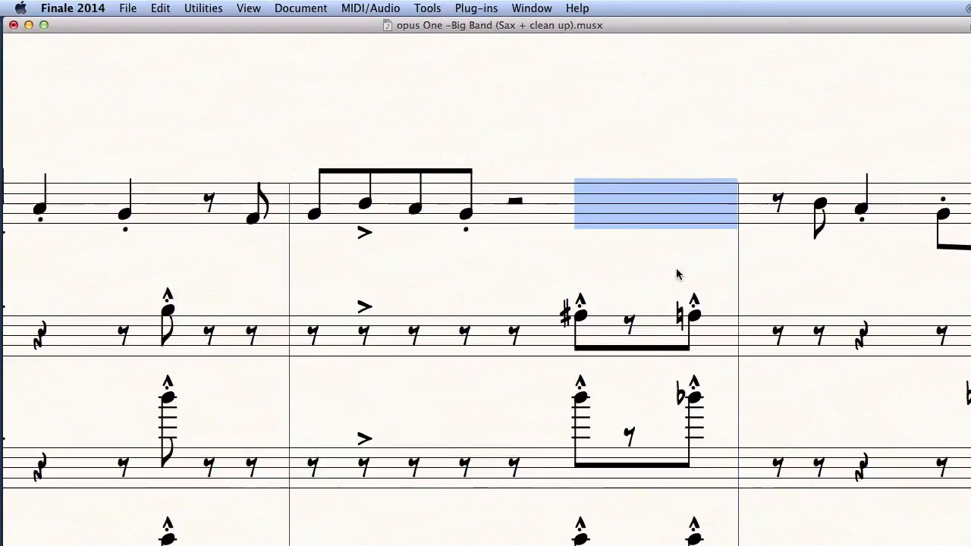
scroll(677, 273, right, 3)
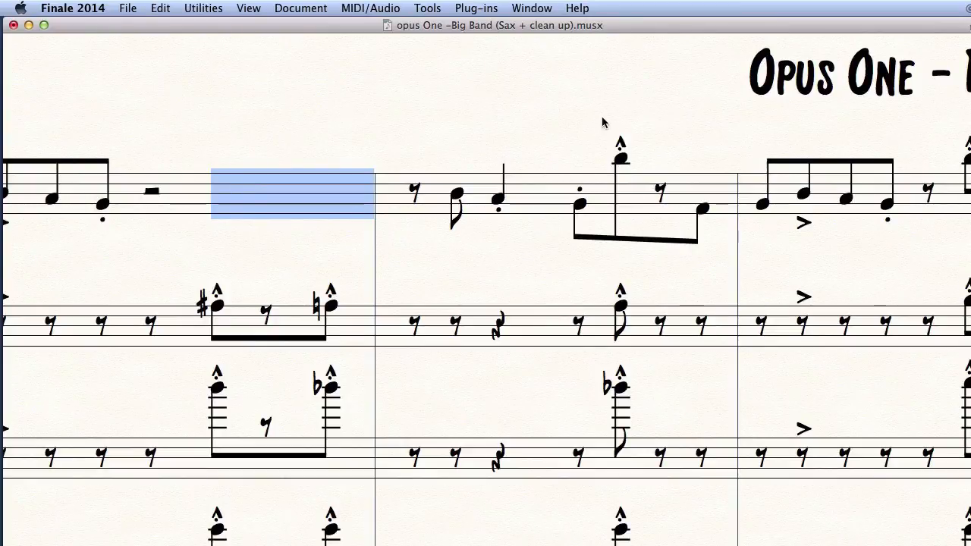
Apply the same rewrite in the next measure: high note removed, quarter note, extra eighth rest deleted.
drag(604, 110, 656, 252)
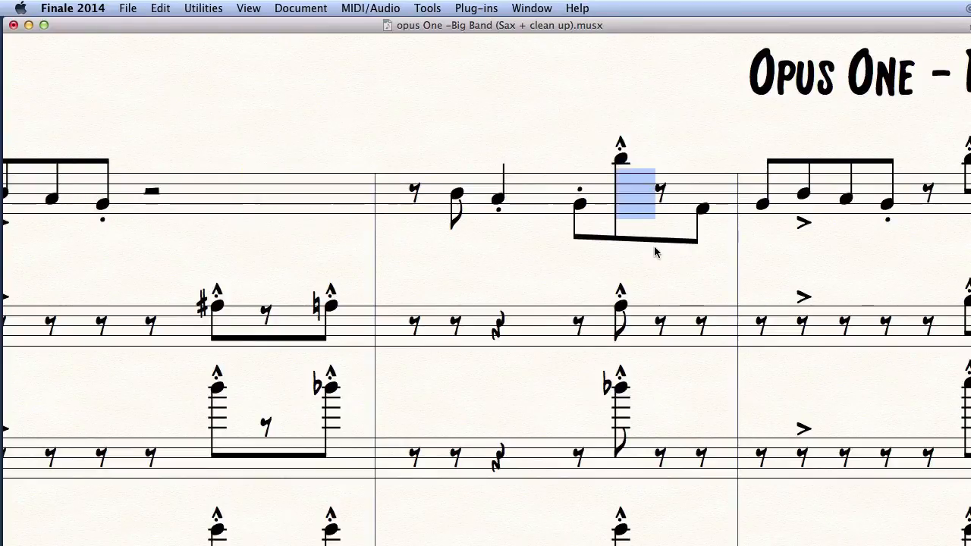
key(Delete)
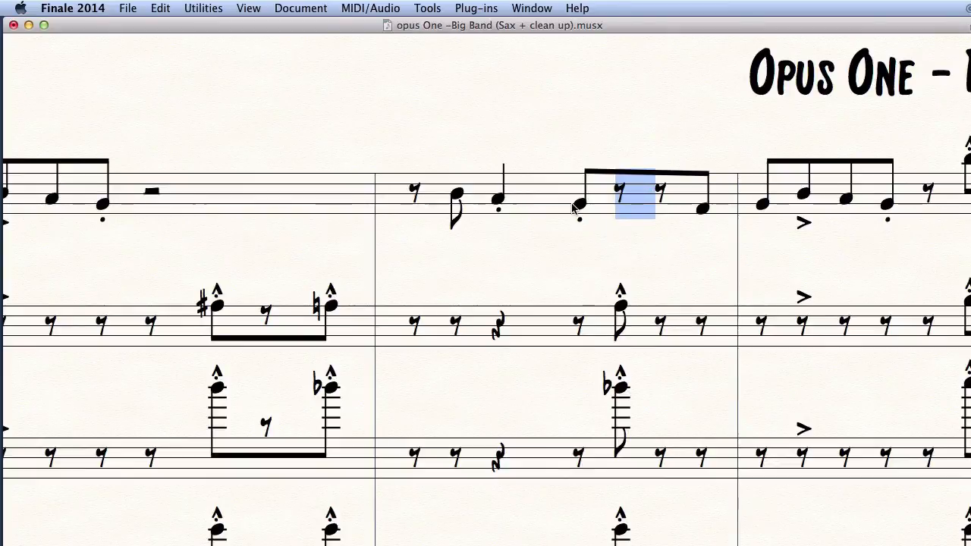
key(ctrl+alt+a)
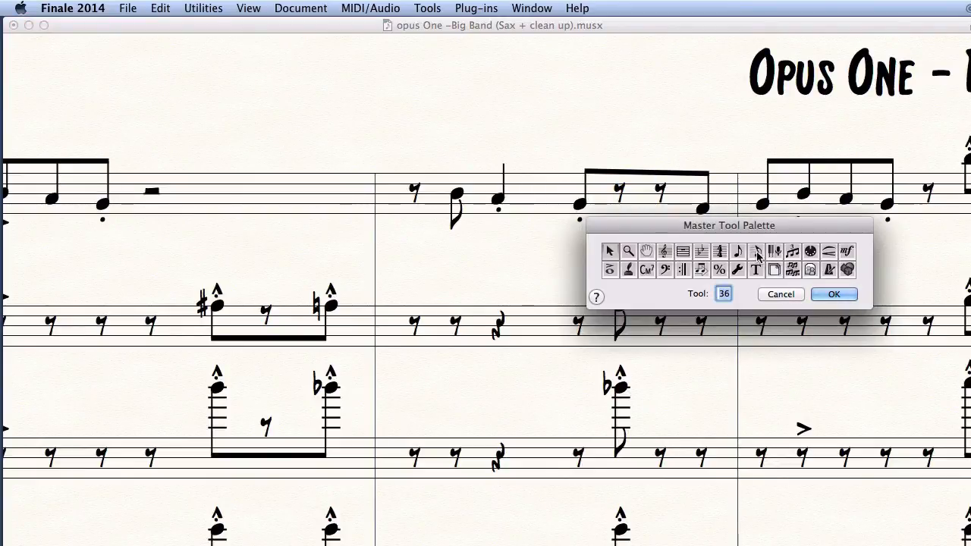
text(1)
key(Return)
click(723, 262)
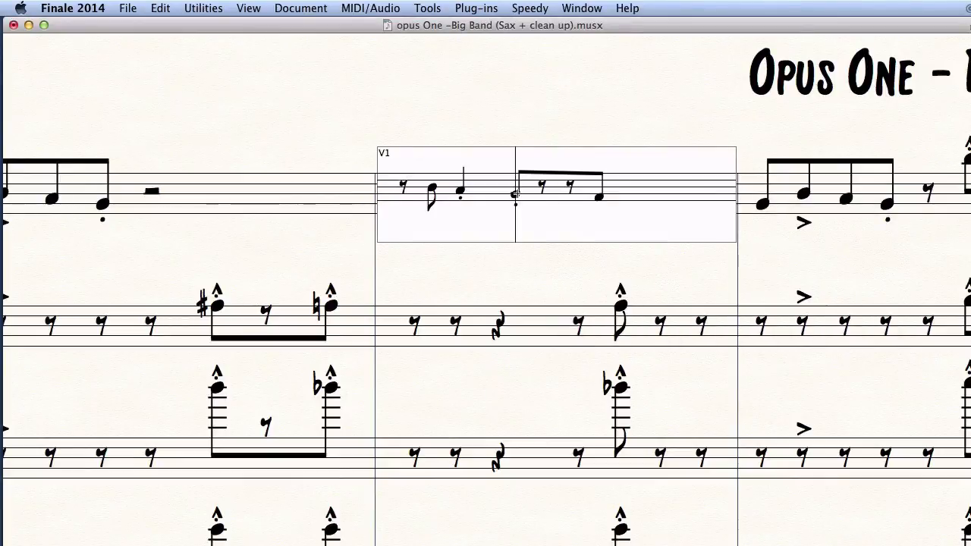
key(5)
key(Delete)
click(539, 251)
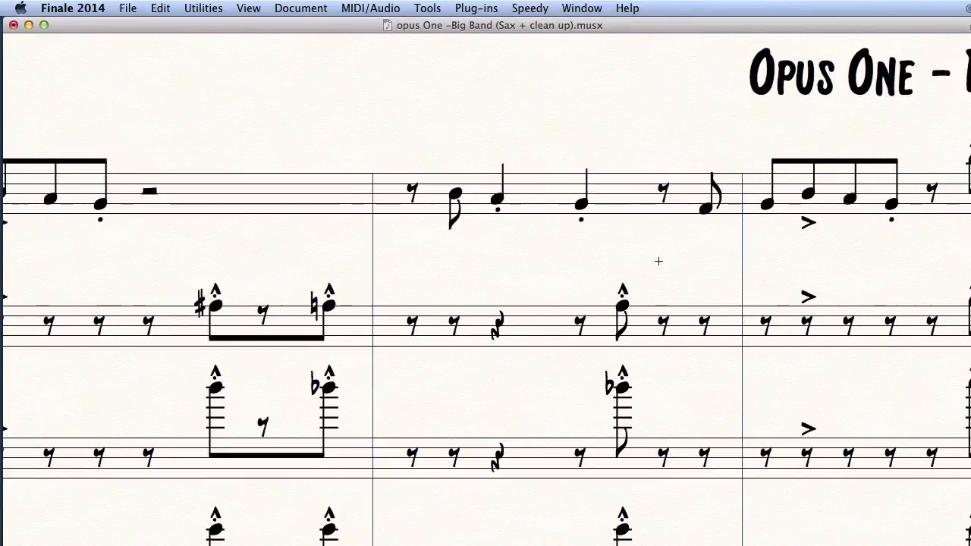
scroll(658, 261, right, 5)
scroll(658, 261, right, 5)
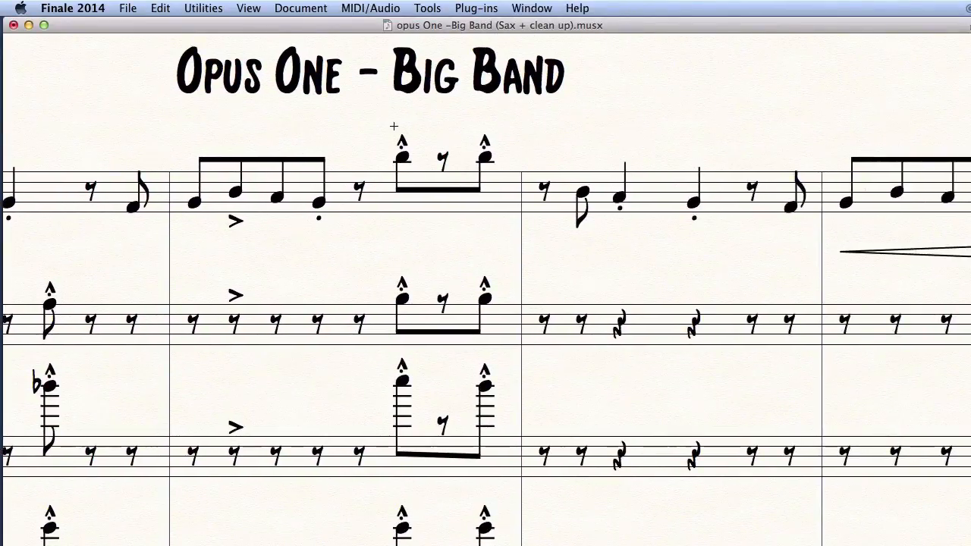
drag(389, 124, 520, 210)
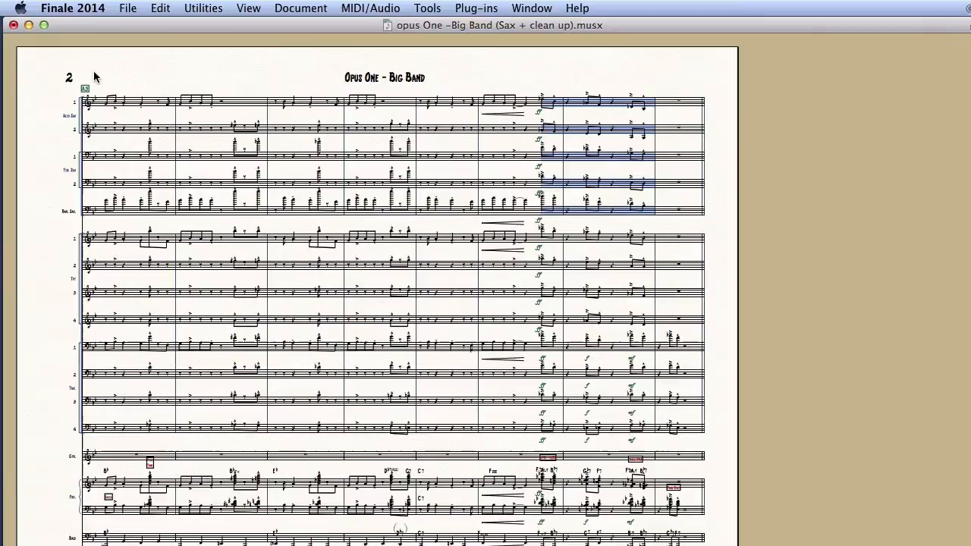
Copy Alto Sax 1's revised measures into Alto Sax 2, Tenor Sax 1, Tenor Sax 2 and Bari Sax.
drag(94, 74, 536, 114)
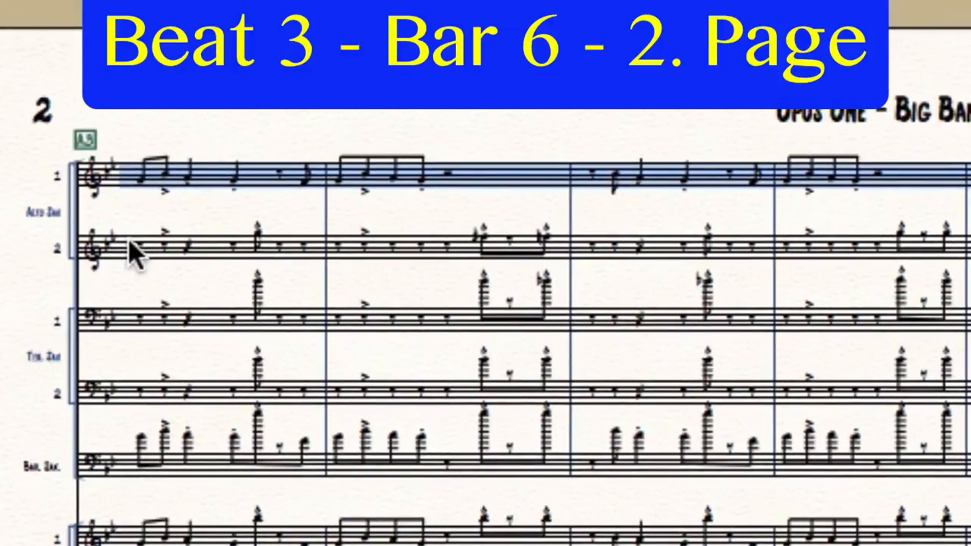
alt+click(133, 254)
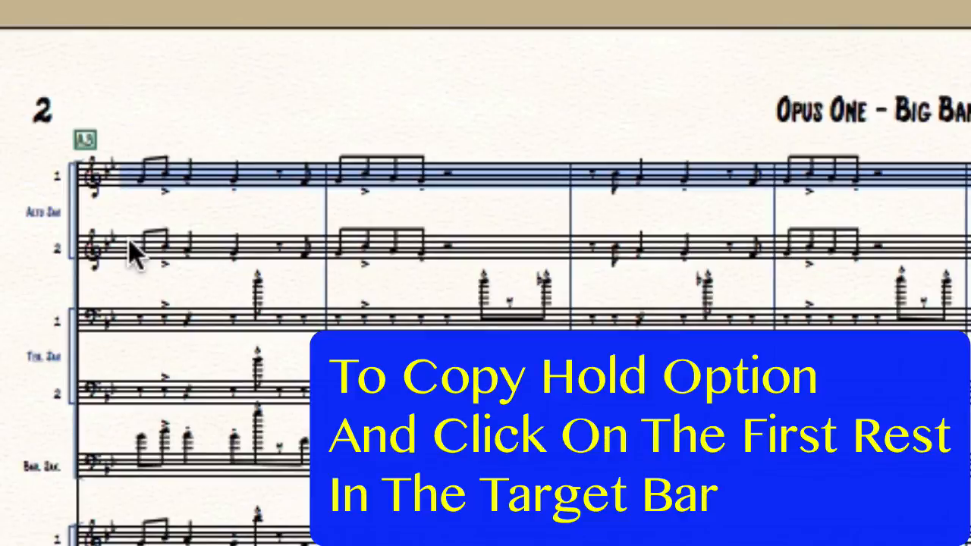
alt+click(144, 324)
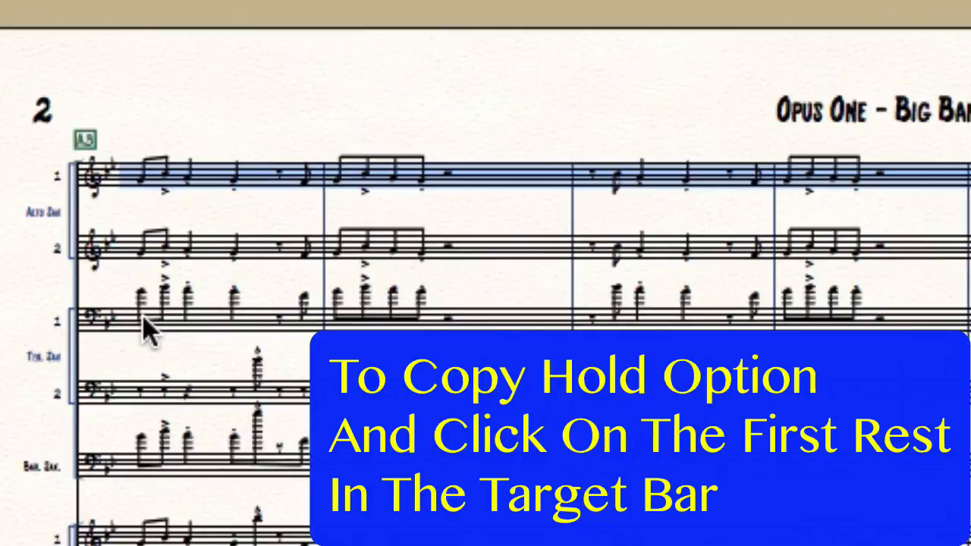
alt+click(137, 389)
alt+click(137, 457)
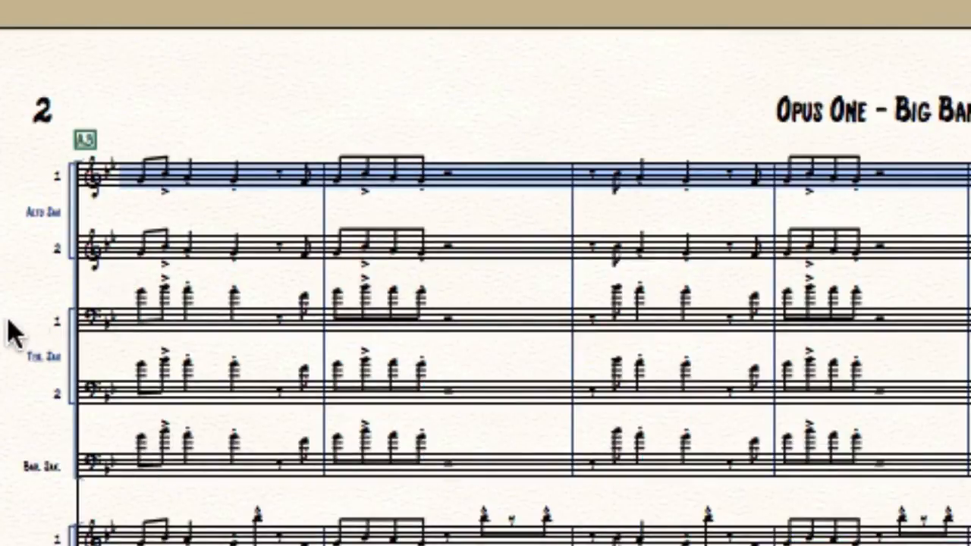
drag(118, 274, 970, 476)
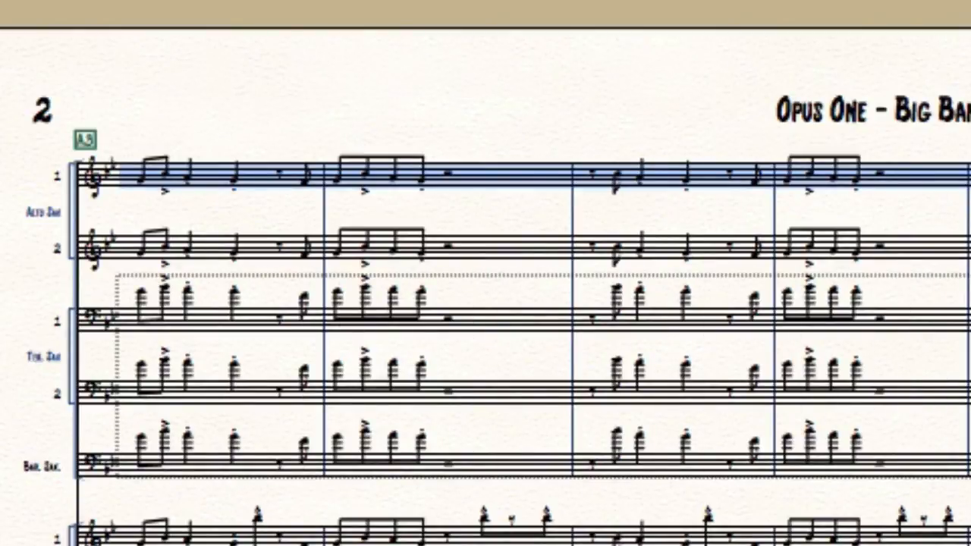
drag(970, 476, 970, 476)
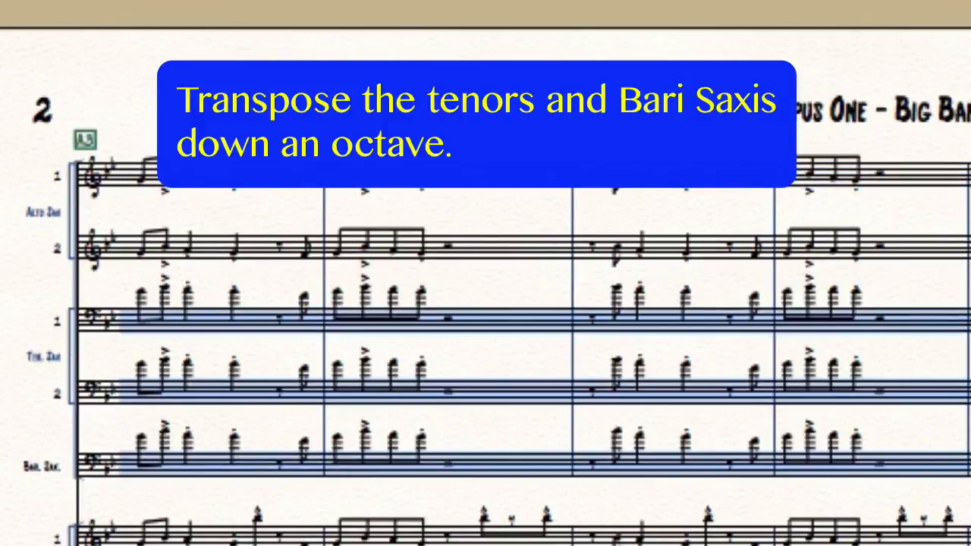
Transpose the tenor and bari parts down an octave and clear two late bars to rests.
key(ctrl+Down)
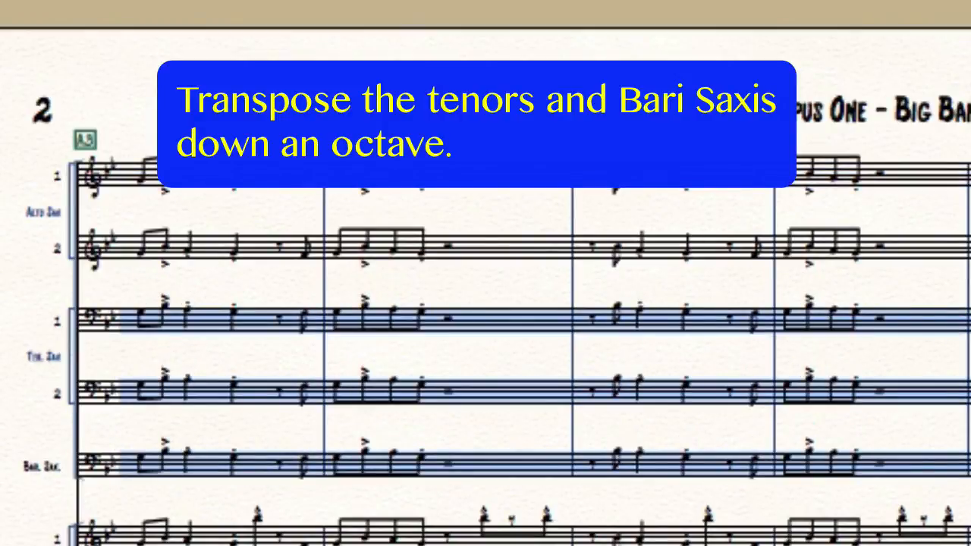
key(Escape)
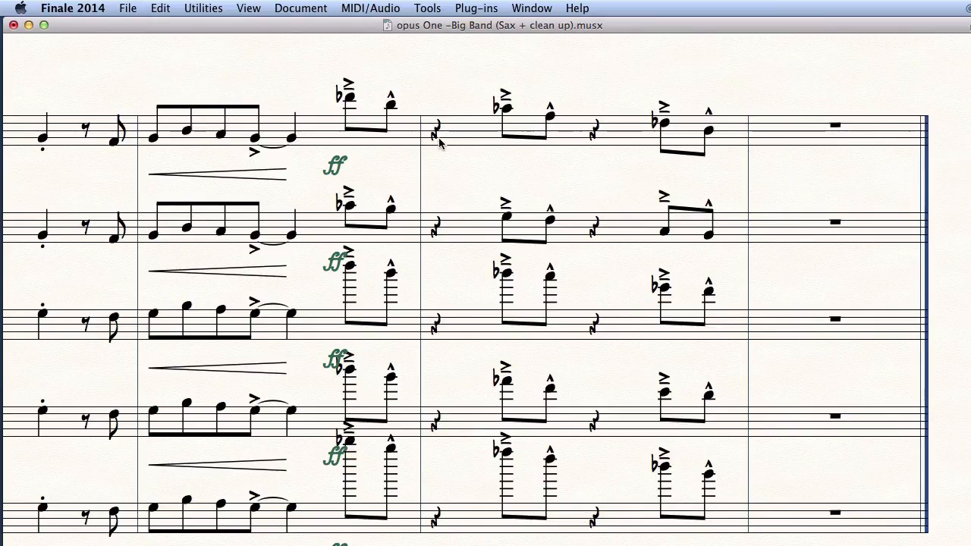
drag(323, 60, 590, 524)
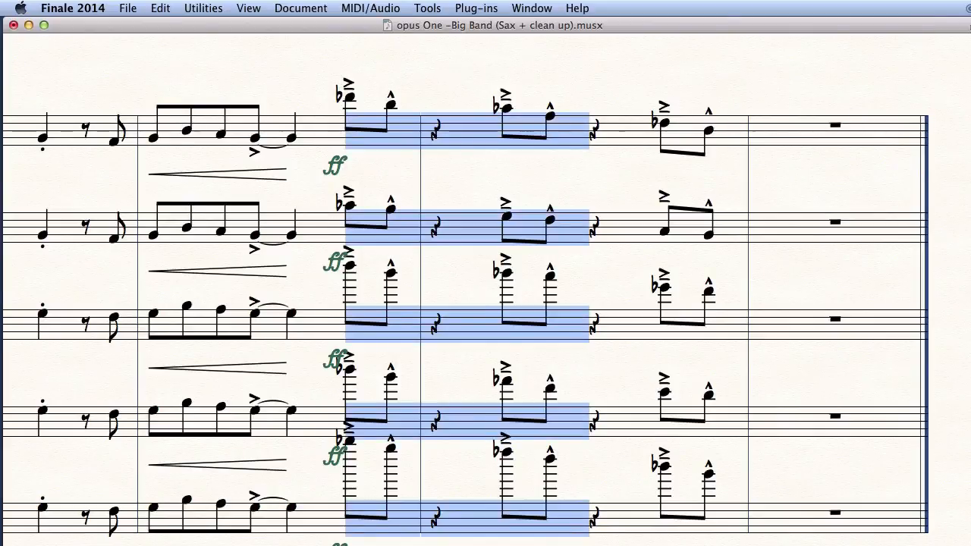
key(BackSpace)
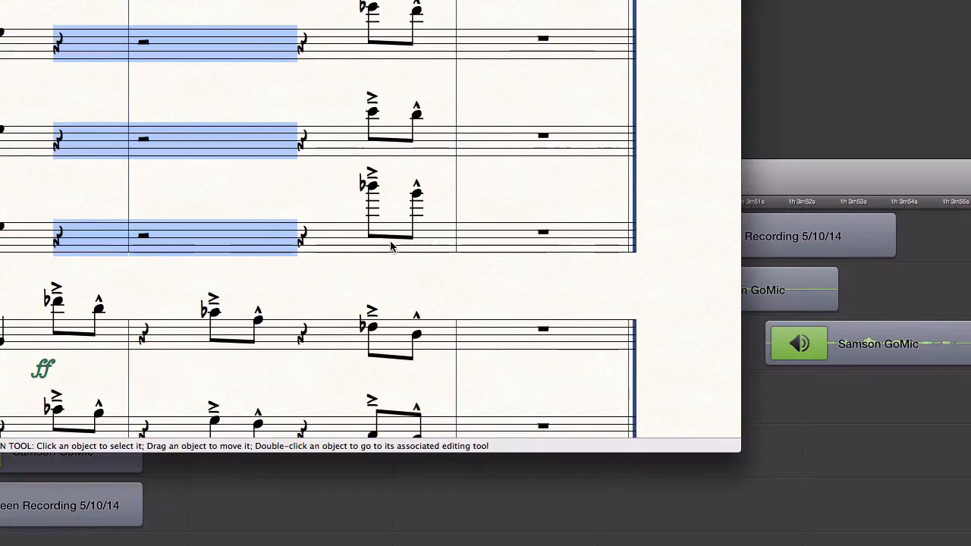
click(391, 247)
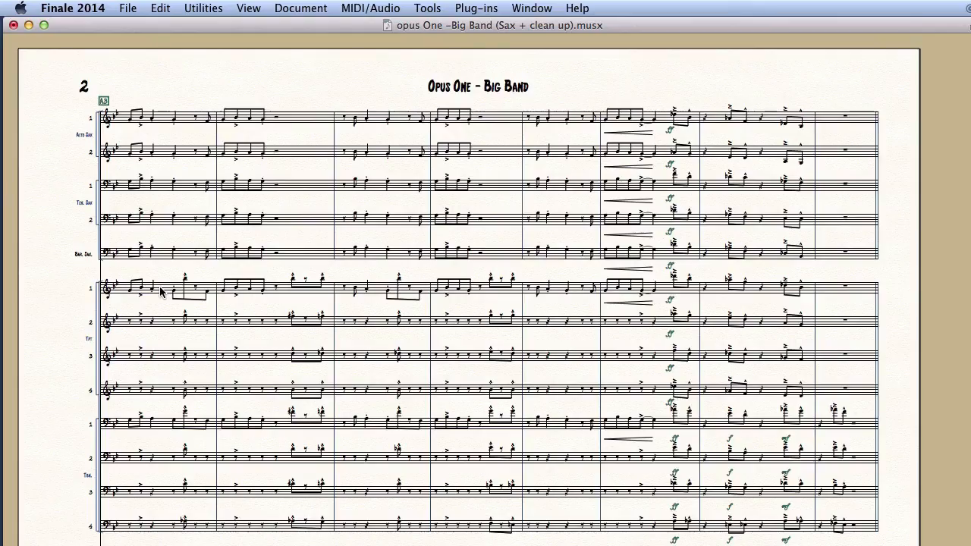
click(161, 292)
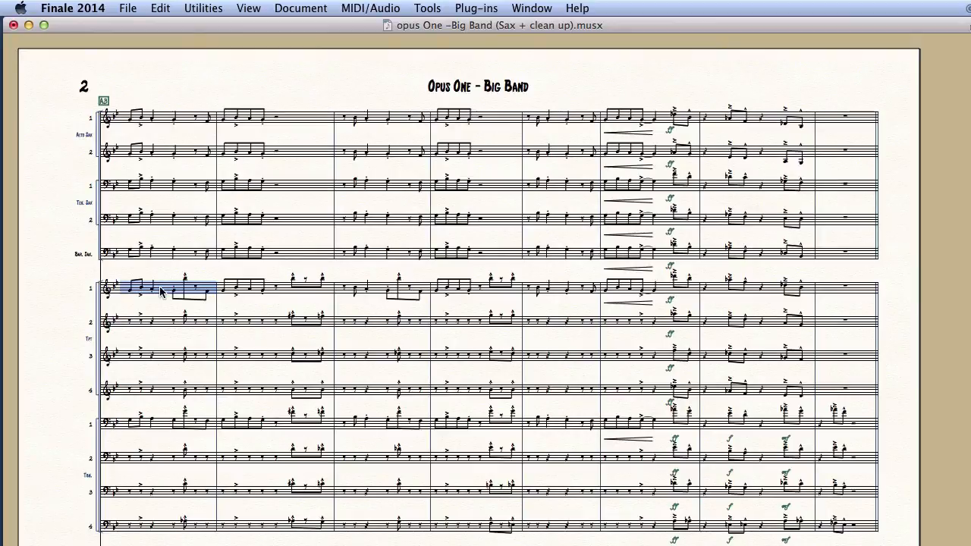
Clear all trumpet and trombone measures to rests.
shift+click(829, 529)
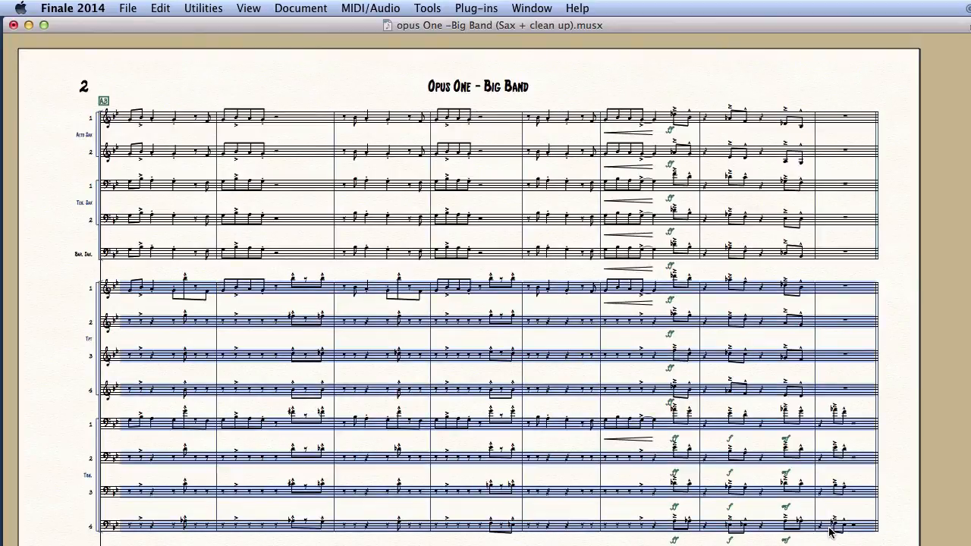
key(Delete)
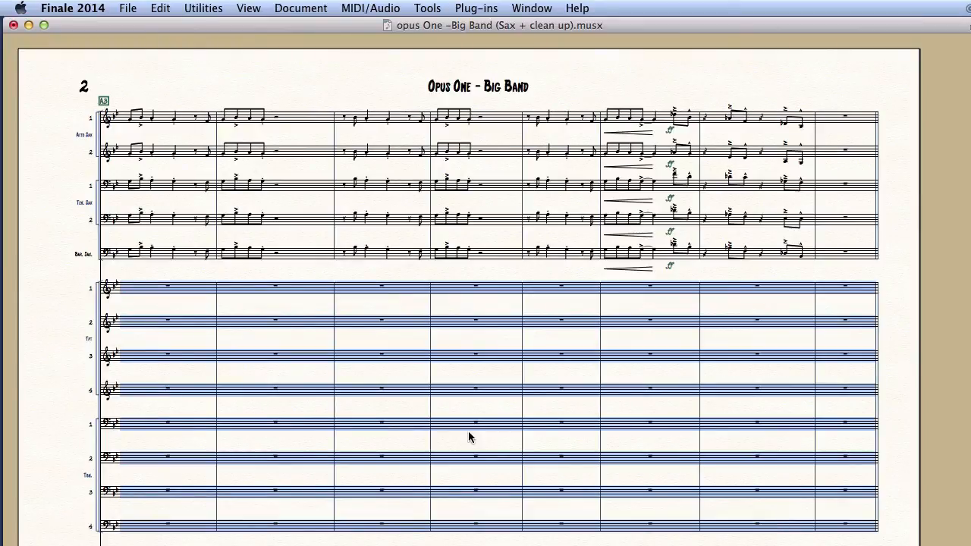
scroll(468, 436, down, 3)
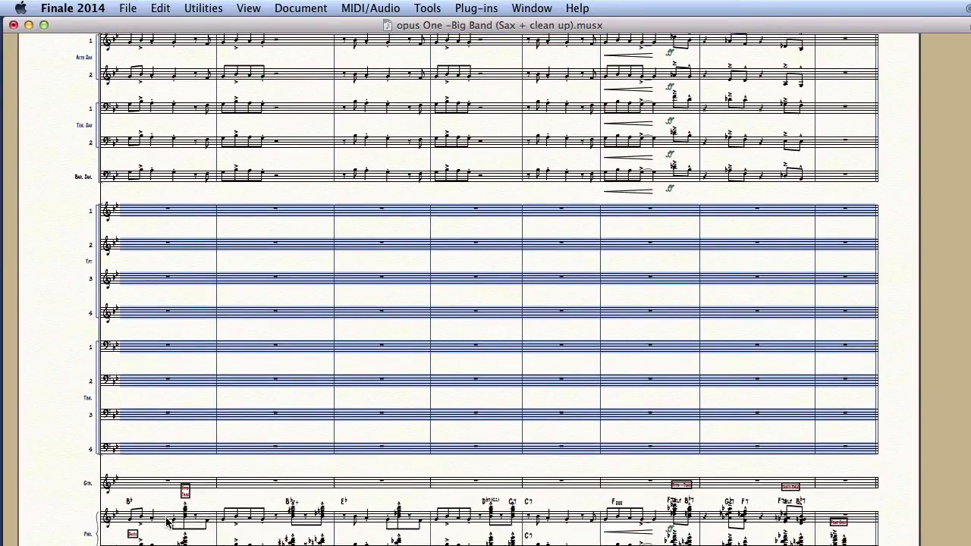
Copy the piano's upper staff into Trumpet 1, excluding text and chord symbols.
click(167, 520)
shift+click(854, 518)
key(super+f)
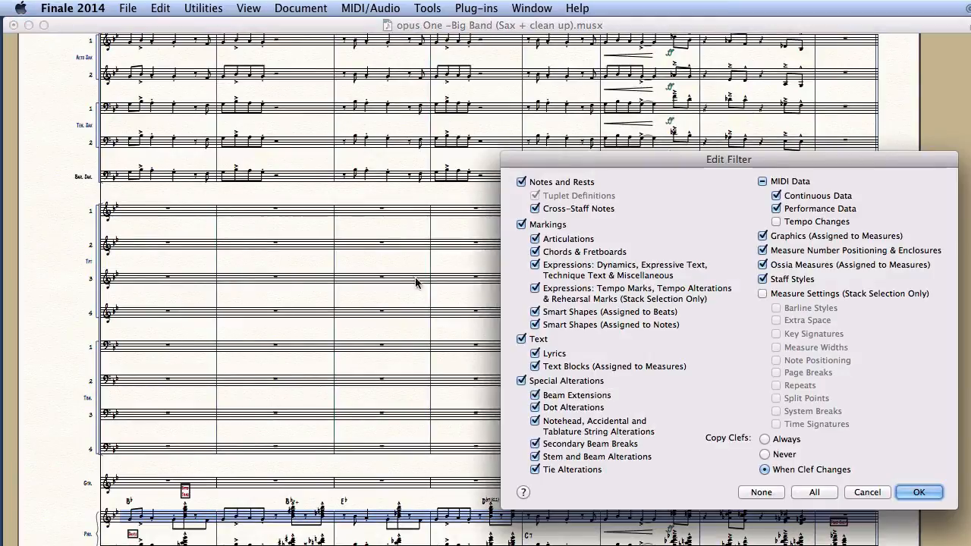
click(533, 340)
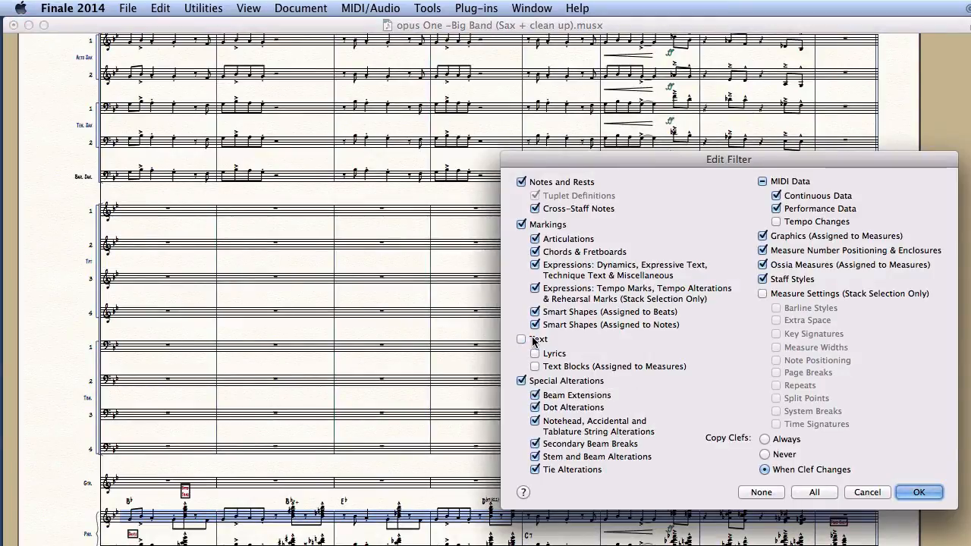
click(535, 251)
click(918, 492)
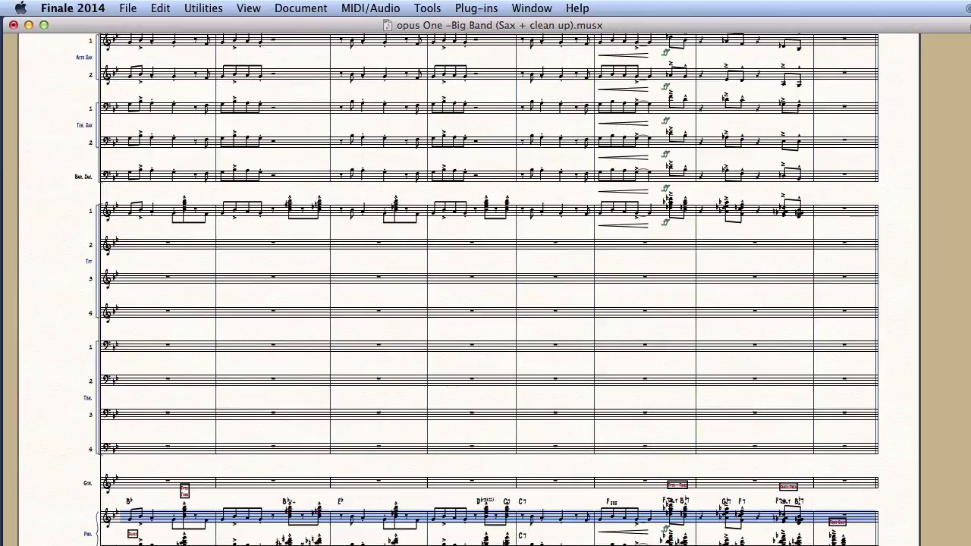
Copy the piano's lower staff into Trombone 1.
click(199, 545)
shift+click(843, 544)
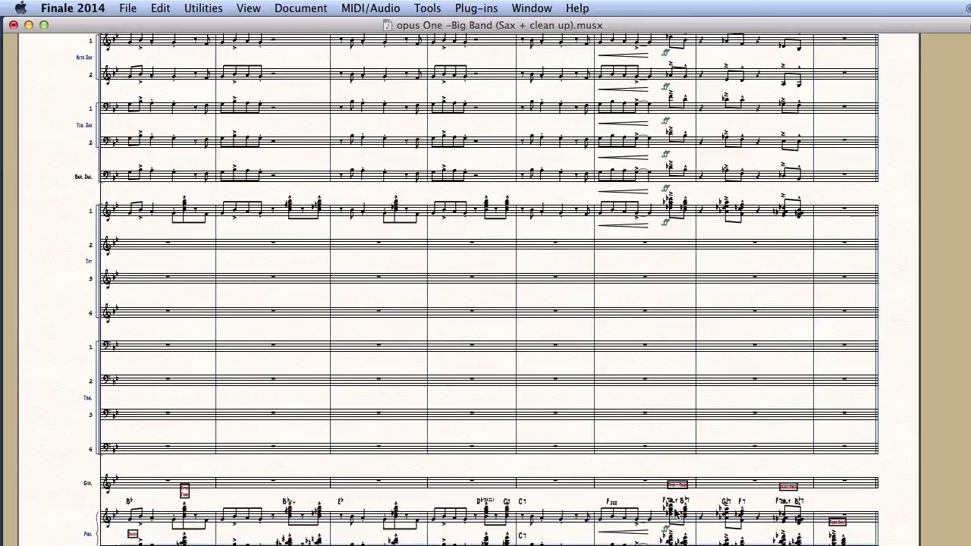
alt+click(159, 350)
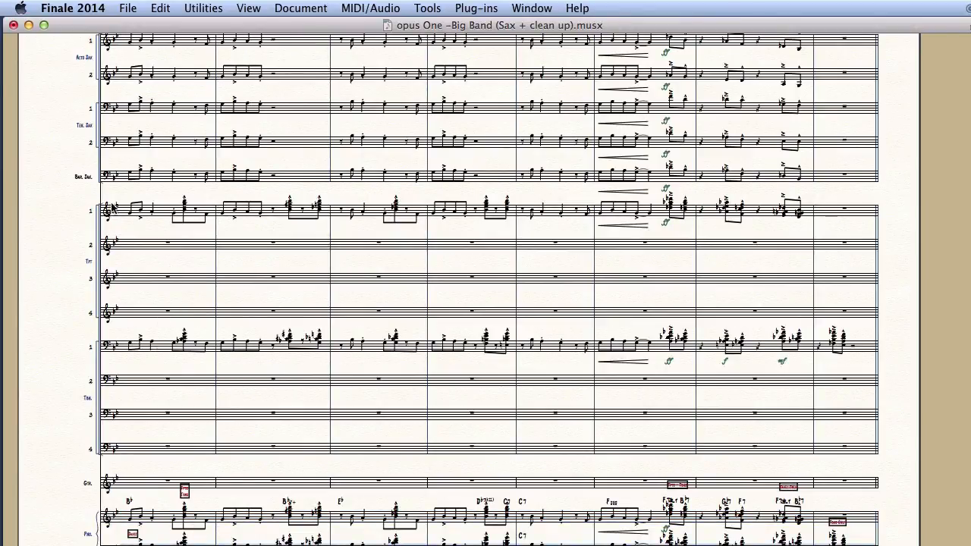
drag(91, 170, 364, 312)
Delete five unwanted Trumpet 1 and Trombone 1 passages, leaving rests around the brass hits.
drag(87, 91, 239, 534)
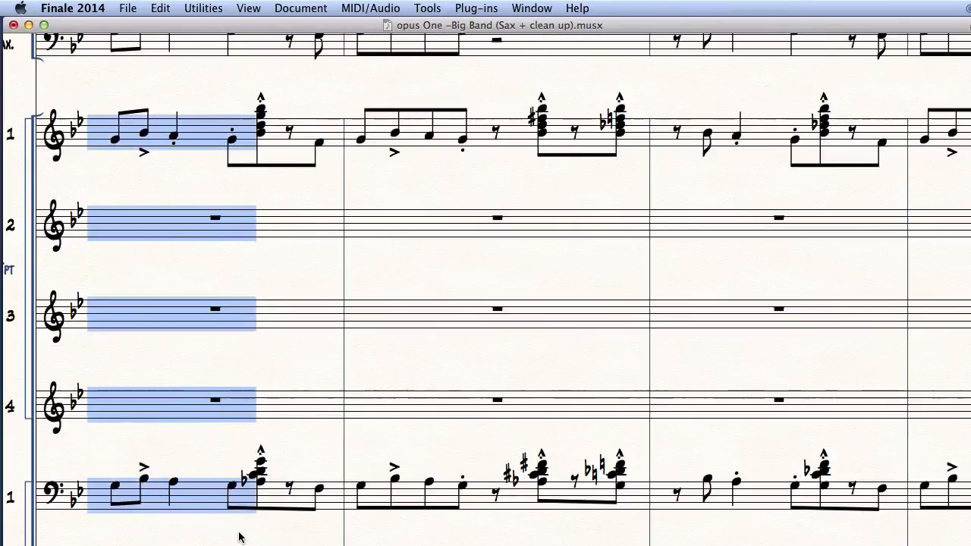
key(Delete)
drag(287, 95, 489, 534)
key(Delete)
drag(649, 91, 819, 544)
key(Delete)
scroll(486, 303, right, 5)
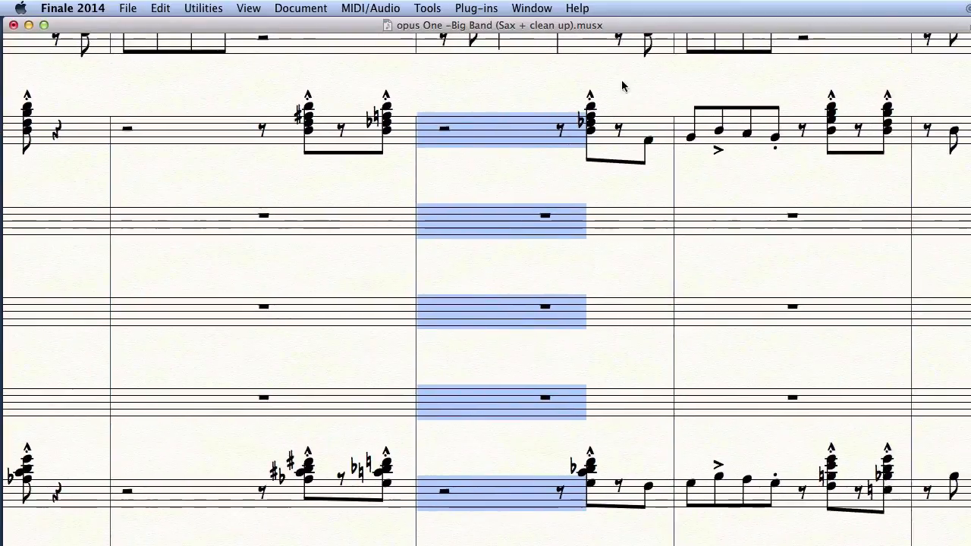
drag(621, 86, 812, 526)
key(Delete)
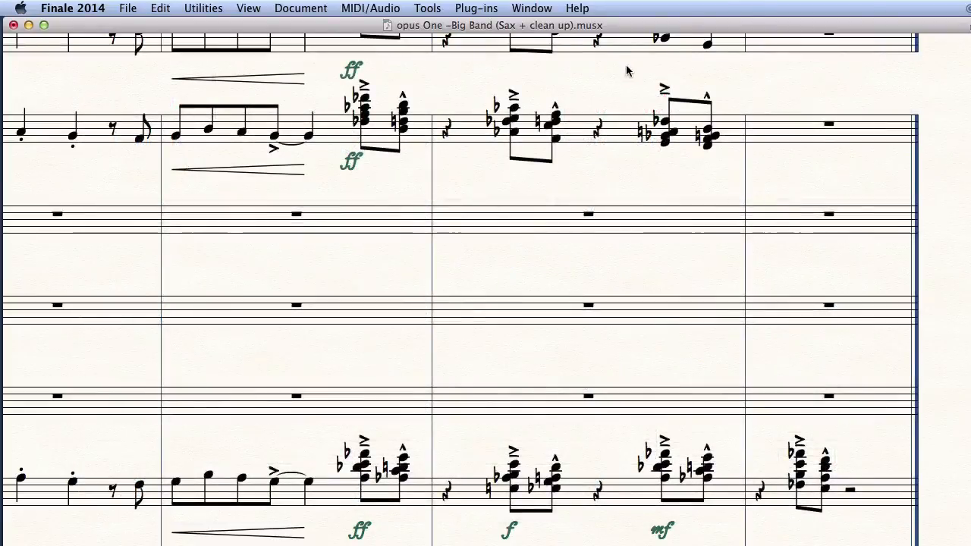
drag(626, 67, 740, 544)
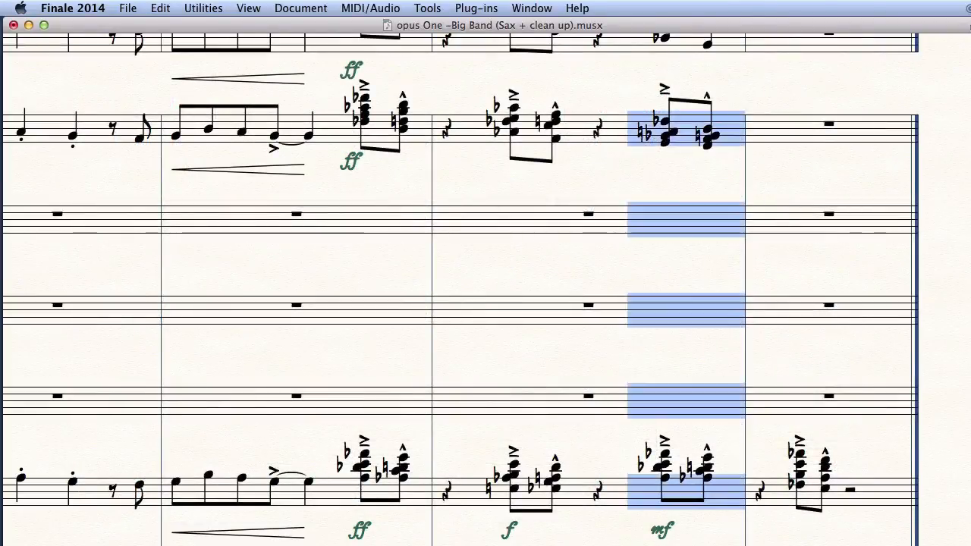
key(Delete)
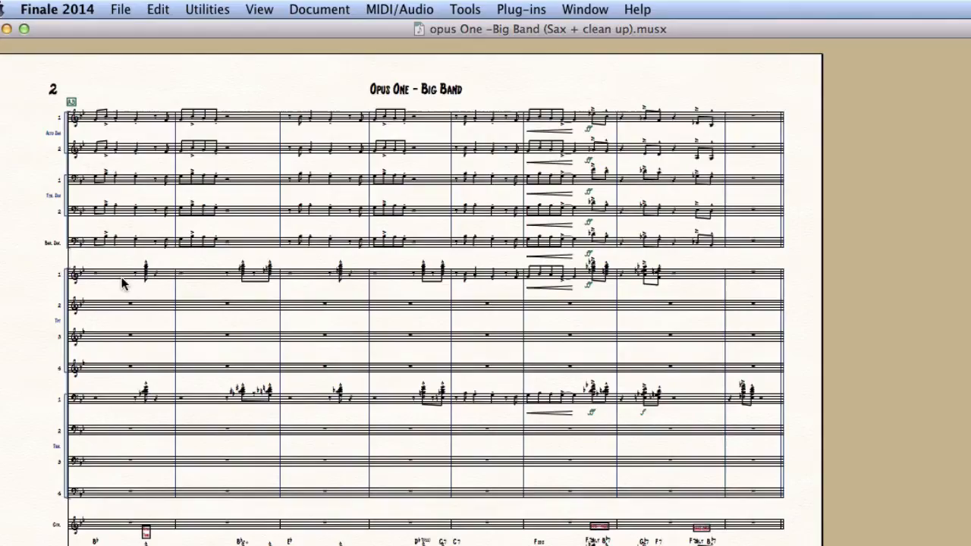
Explode Trumpet 1's chords into 4 existing staves starting at Trumpet in Bb 1.
click(124, 280)
shift+click(743, 279)
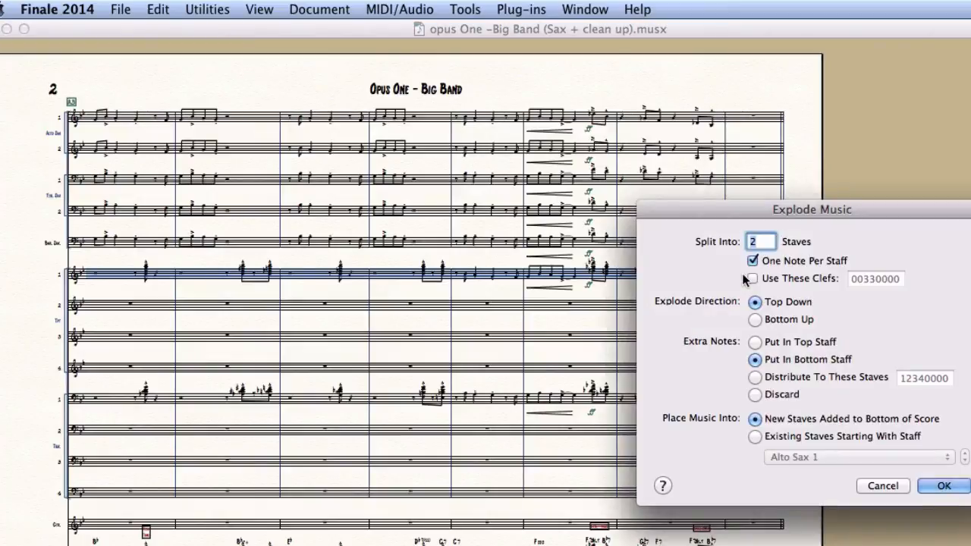
text(4)
click(755, 436)
click(803, 456)
click(807, 527)
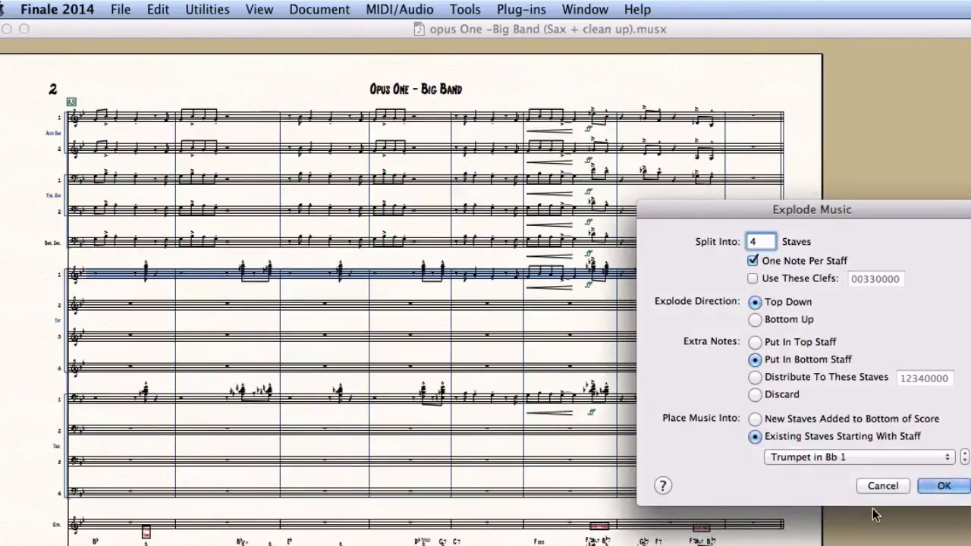
click(937, 486)
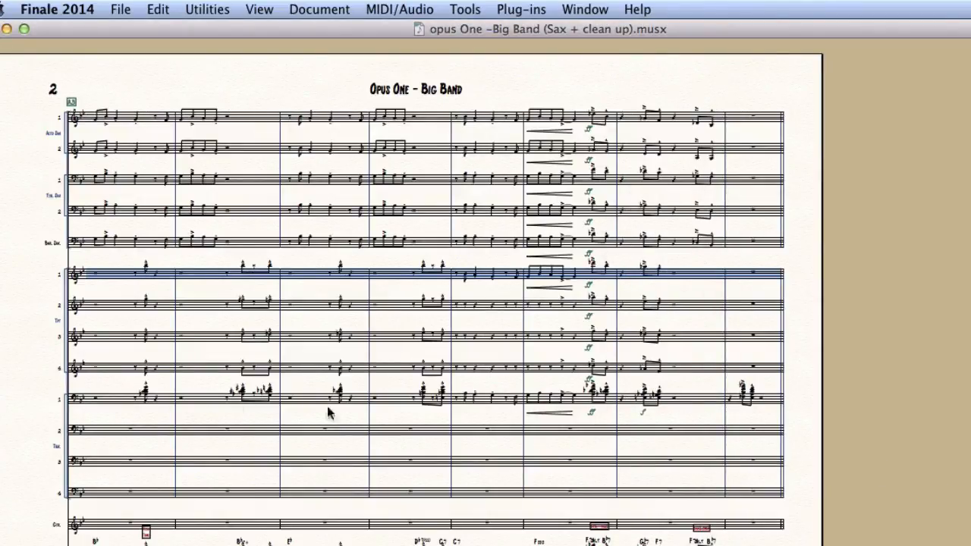
Explode Trombone 1's chords into 4 existing staves starting at Trombone 1.
click(112, 395)
shift+click(735, 399)
key(super+e)
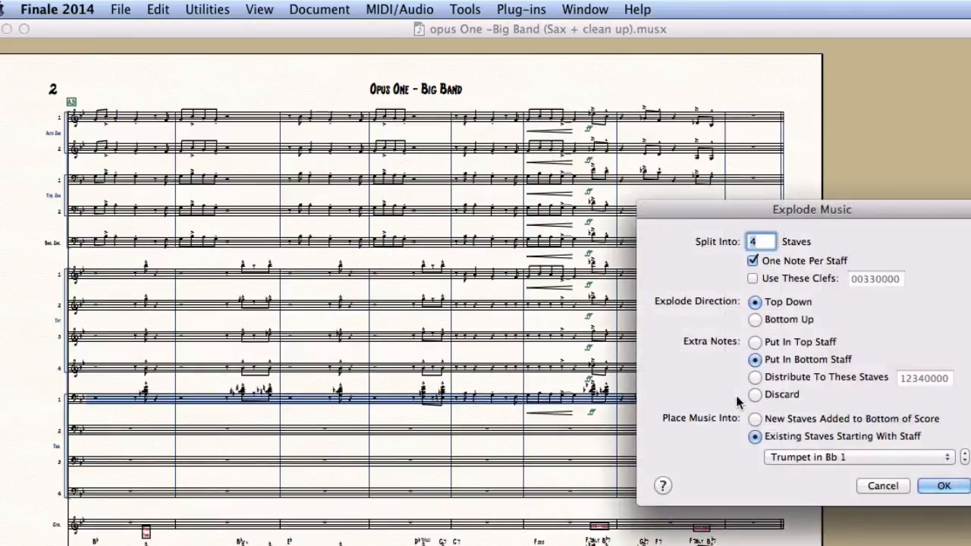
click(807, 457)
click(804, 511)
click(936, 487)
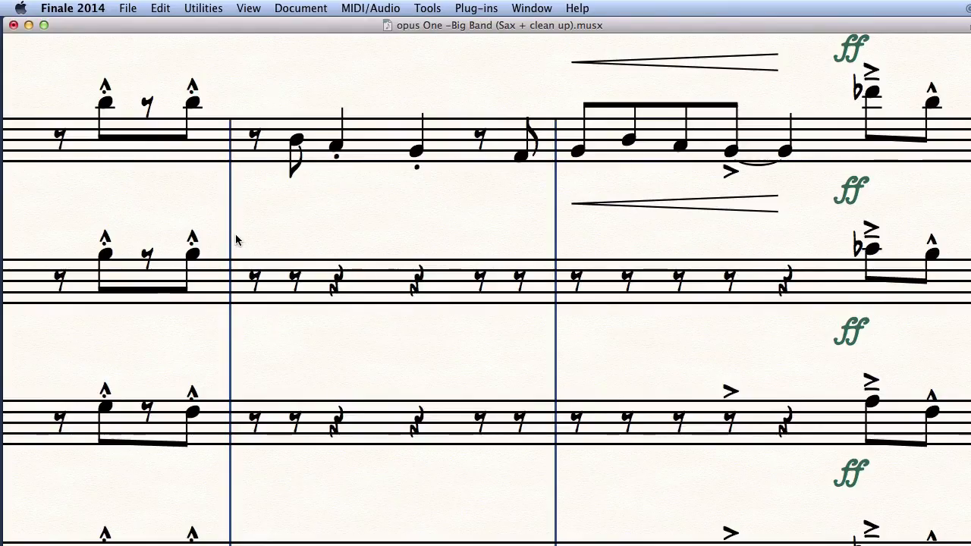
Clear the second staff's cluttered measure, remove leftover eighth rests in Speedy Entry, and select both measures.
drag(235, 235, 557, 321)
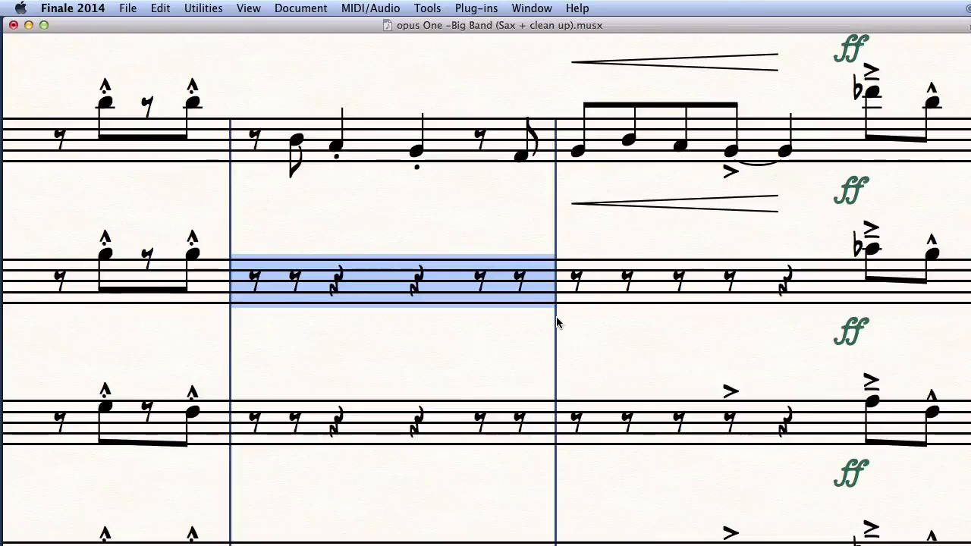
key(Delete)
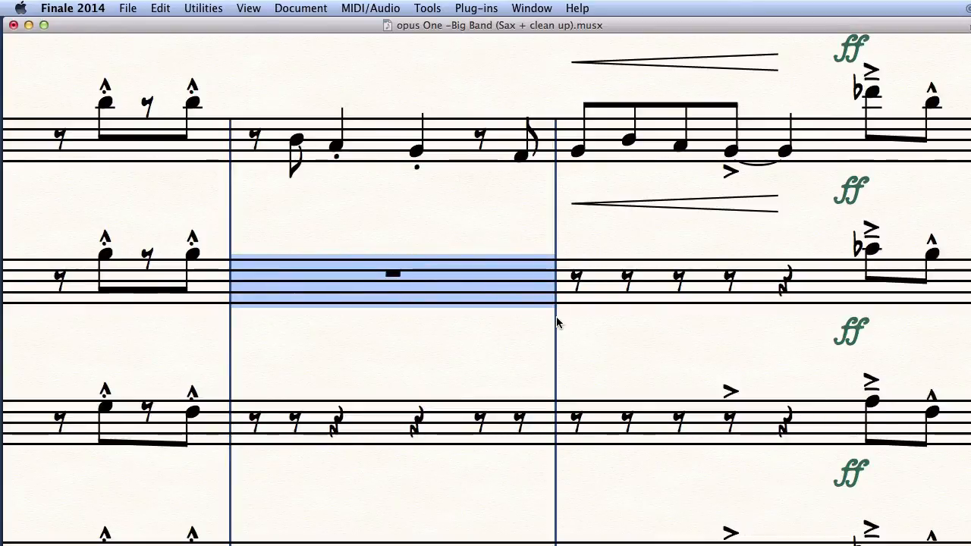
key(ctrl+shift+s)
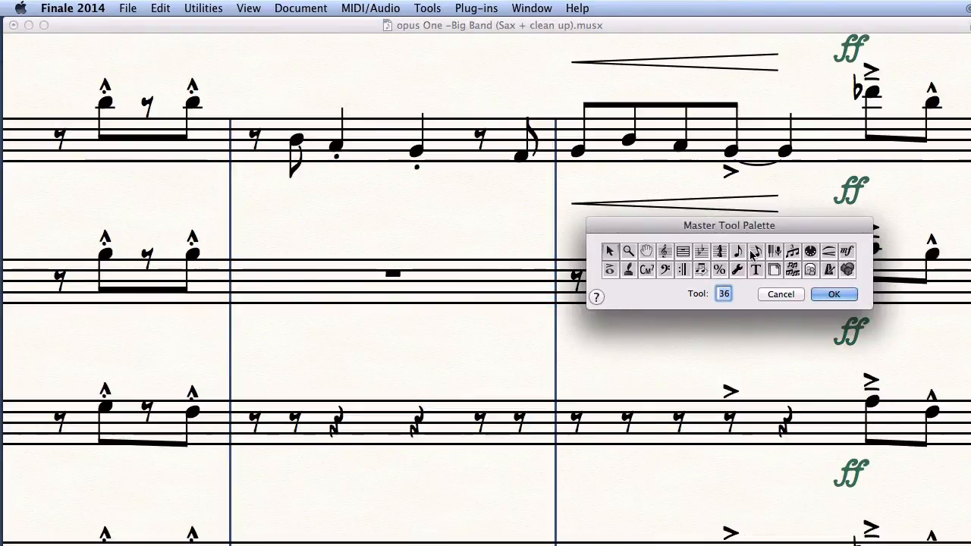
text(7)
key(Return)
click(574, 283)
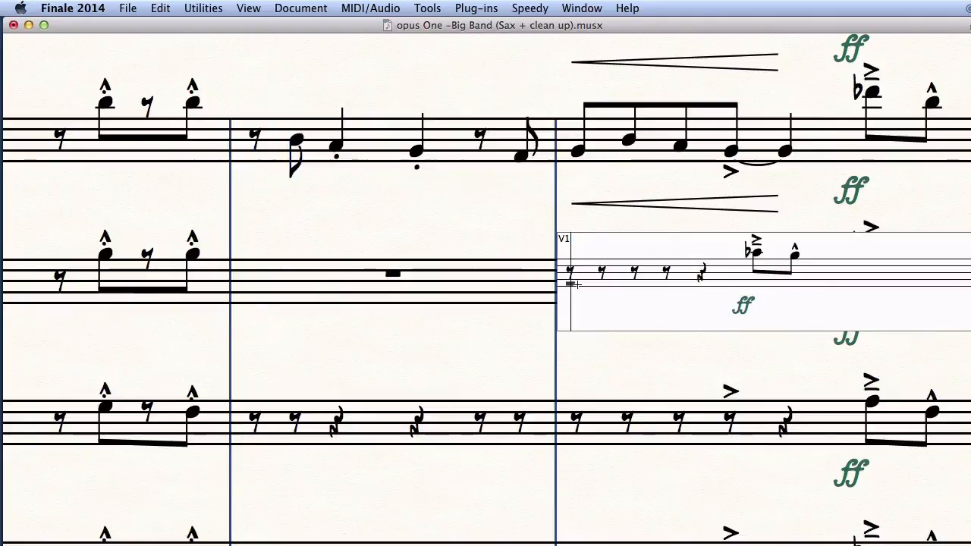
key(BackSpace)
key(BackSpace)
key(BackSpace)
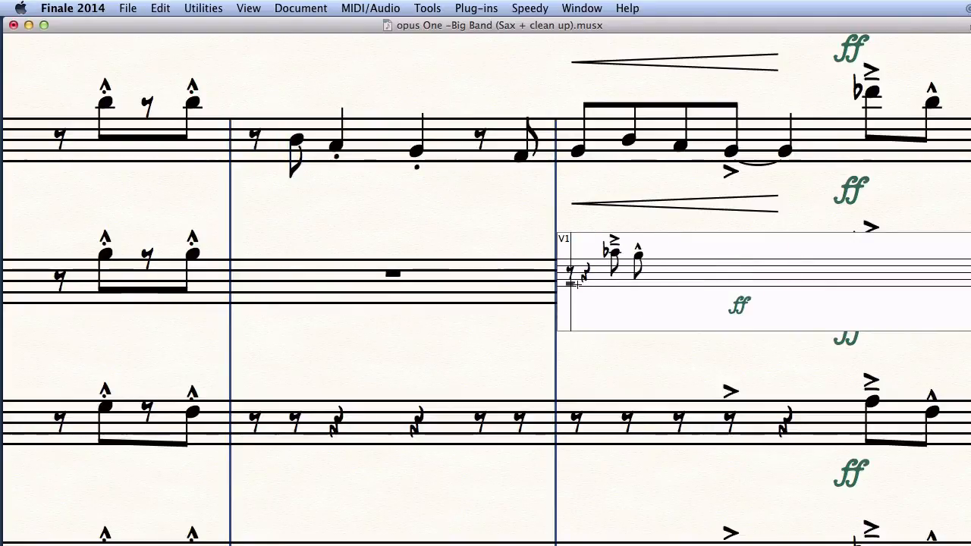
key(BackSpace)
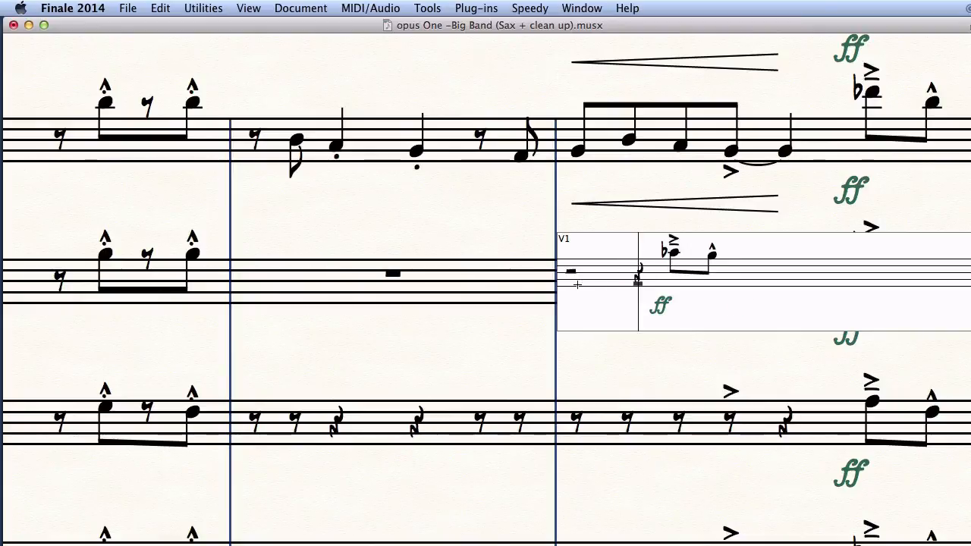
key(Escape)
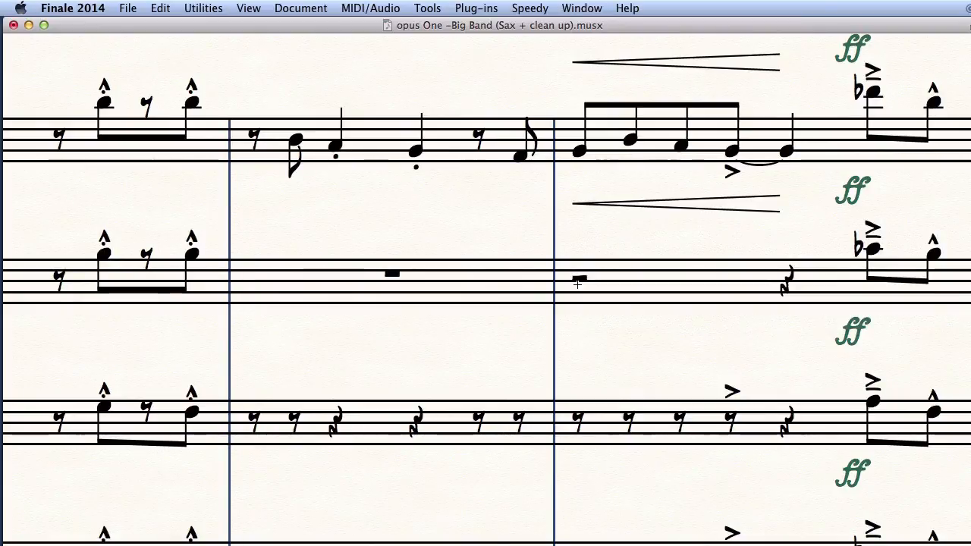
key(Escape)
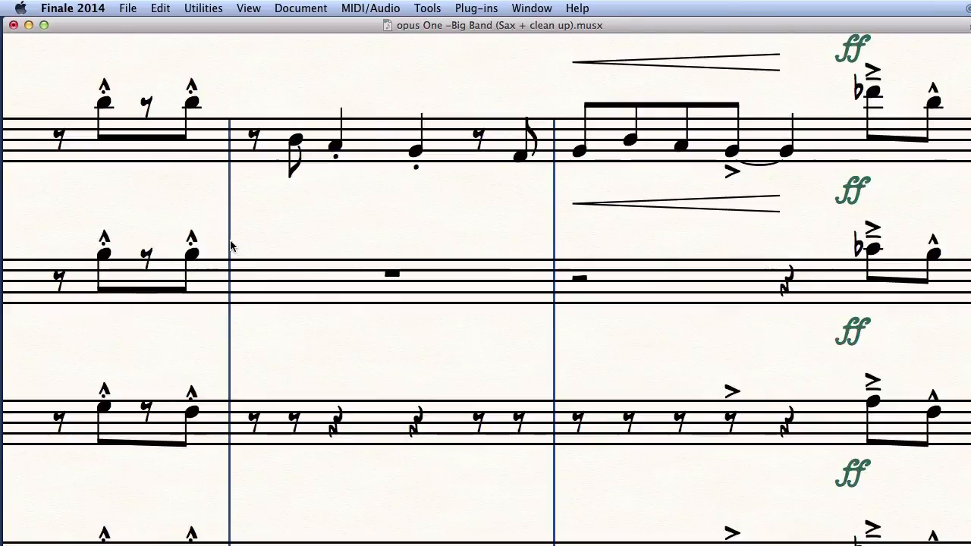
drag(231, 242, 839, 332)
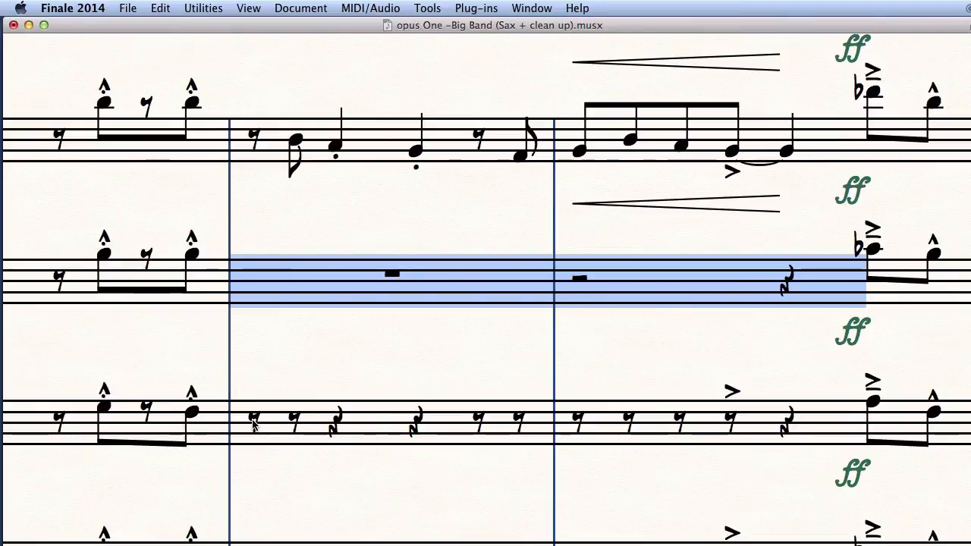
Copy the cleaned rests into the third and fourth brass staves' matching measures.
key(super+shift+f)
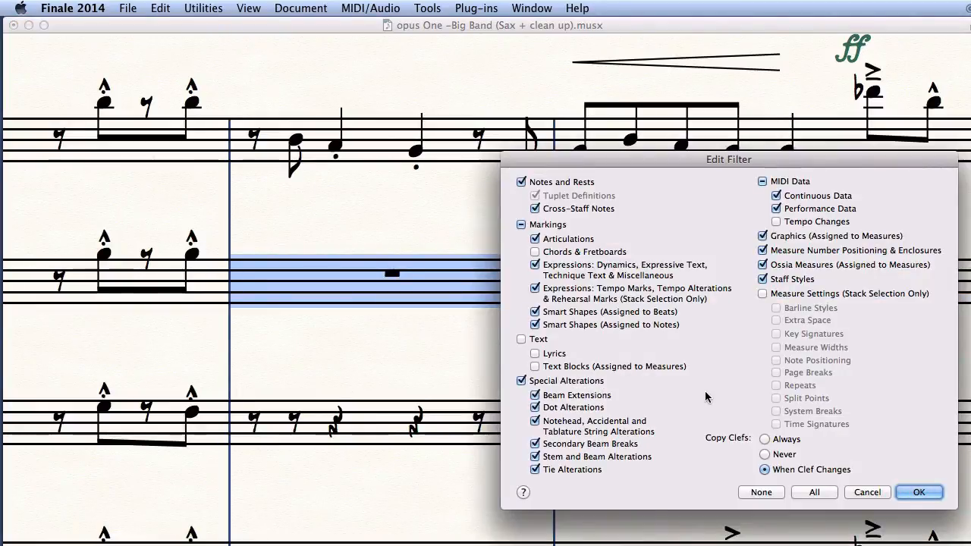
click(867, 492)
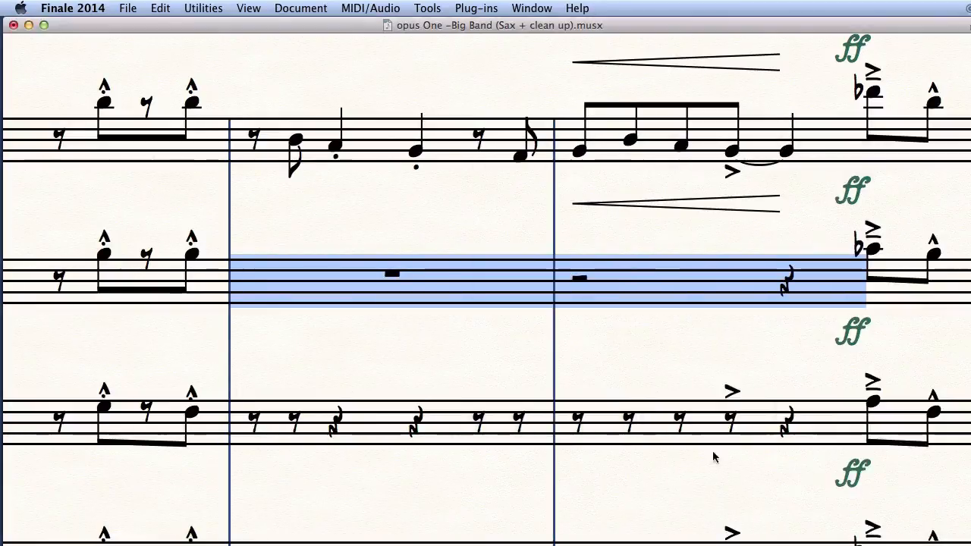
alt+click(256, 423)
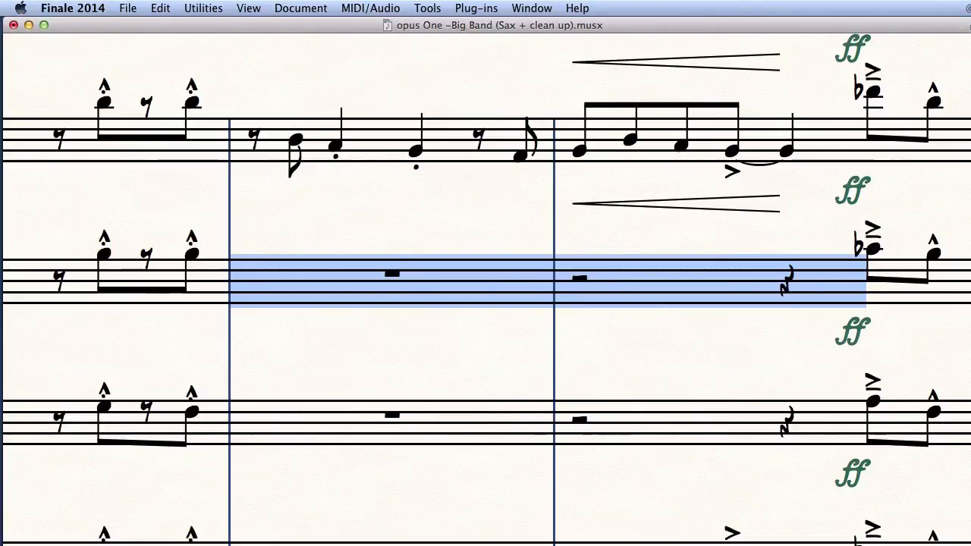
scroll(486, 288, down, 6)
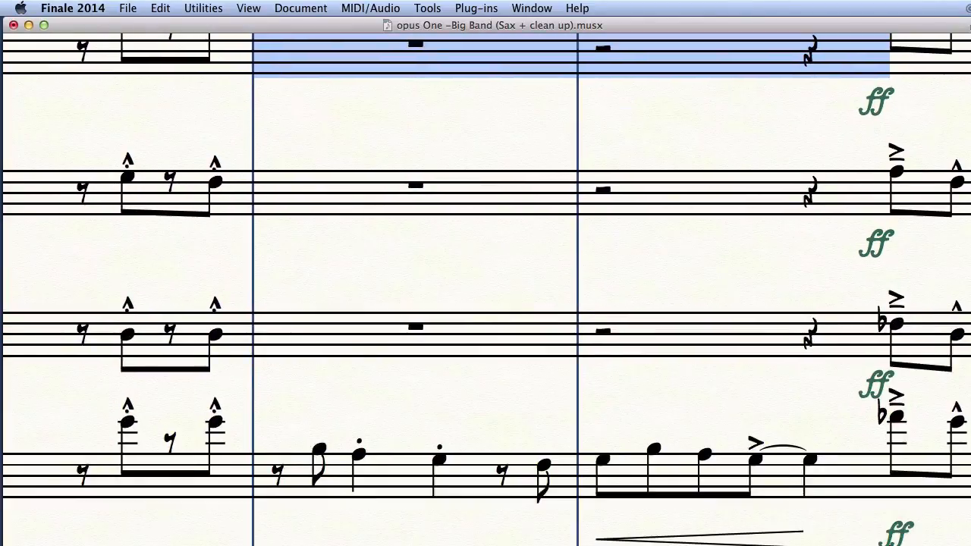
scroll(485, 288, down, 7)
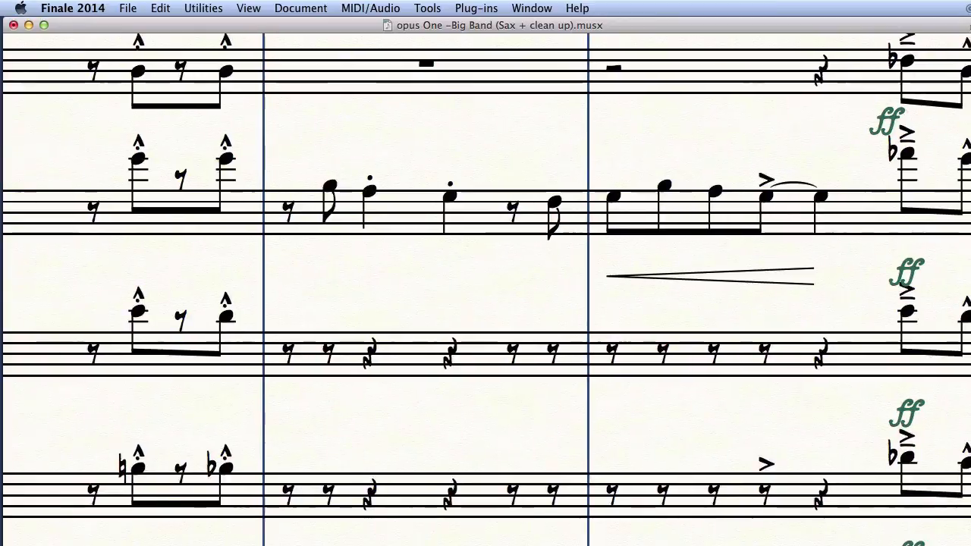
alt+click(287, 356)
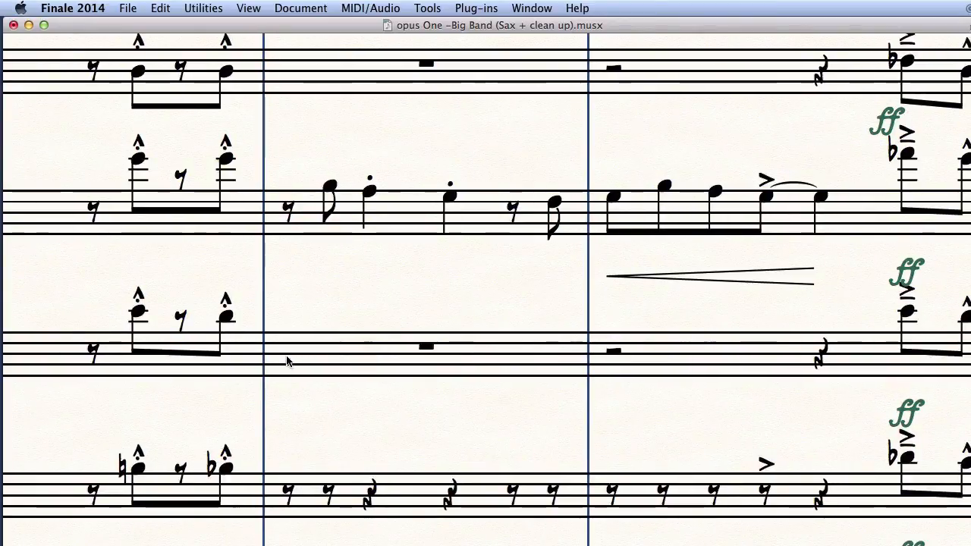
alt+click(280, 501)
Copy the rests into the bottom, second and sixth staves, then deselect.
scroll(282, 500, down, 3)
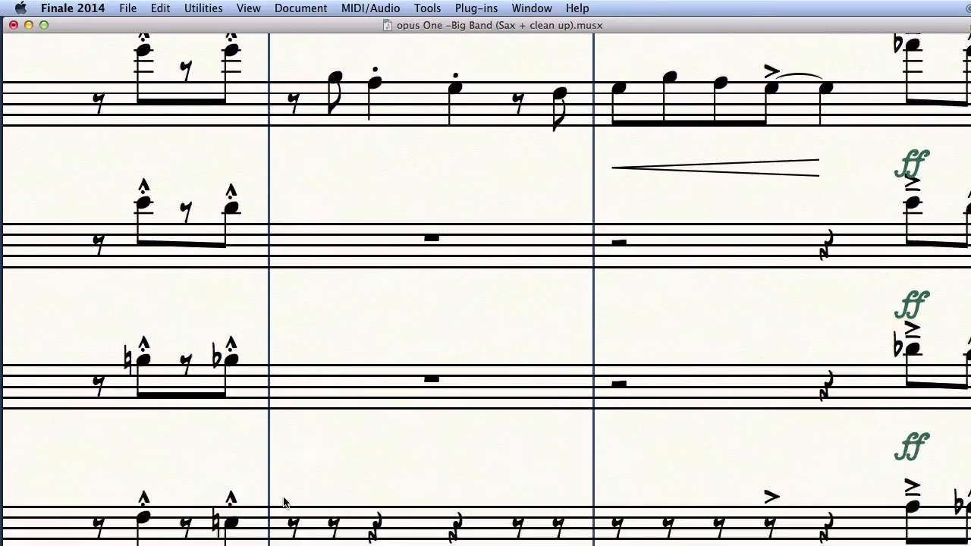
scroll(284, 502, down, 3)
alt+click(297, 424)
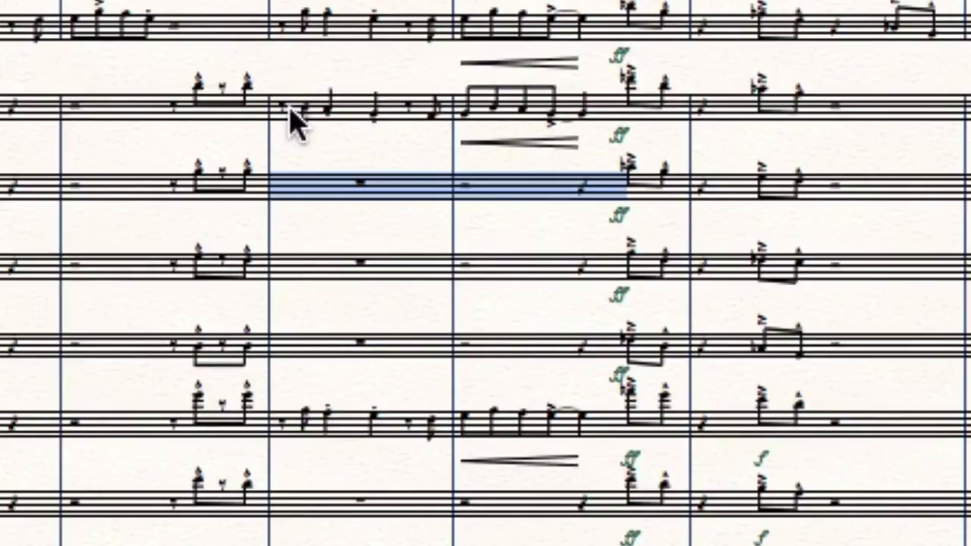
alt+click(291, 113)
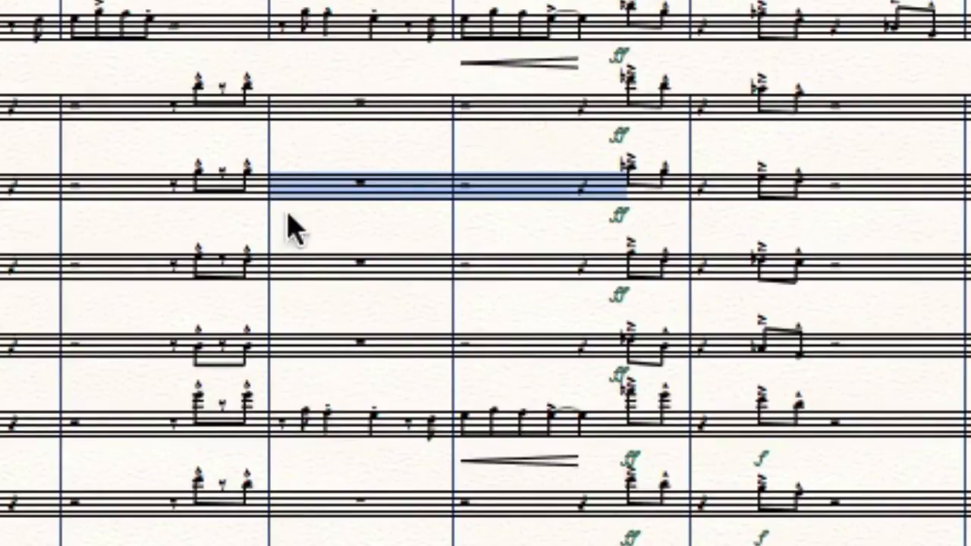
alt+click(281, 421)
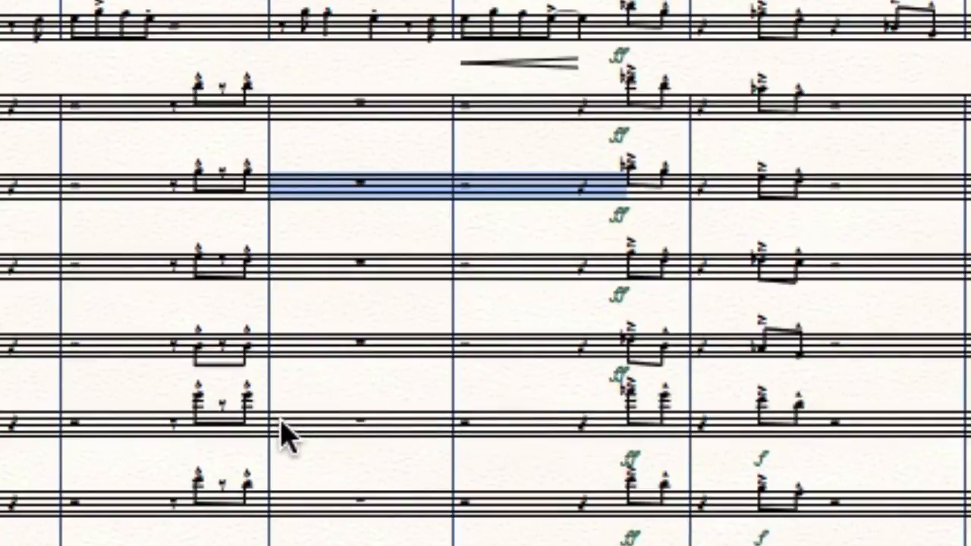
click(330, 461)
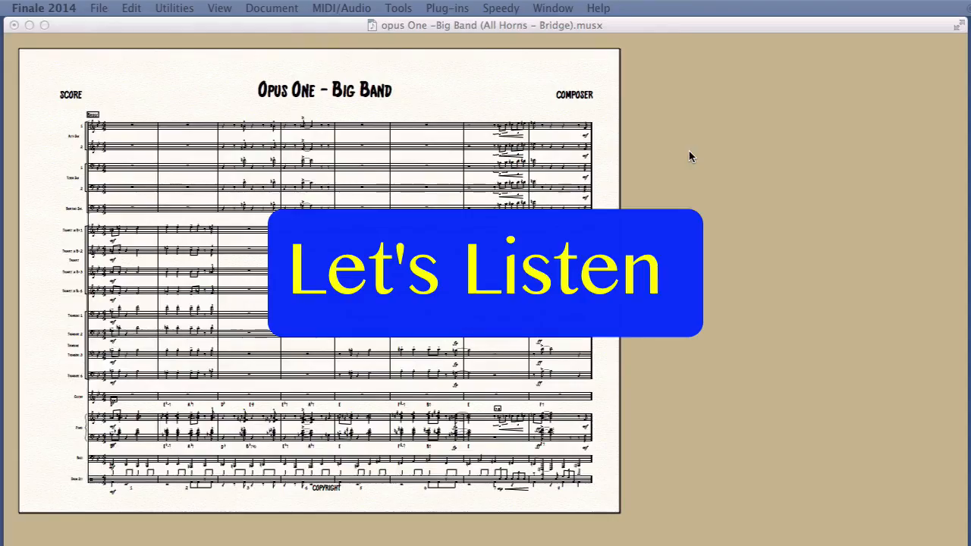
Play the Opus One score from Playback Controls.
key(super+alt+p)
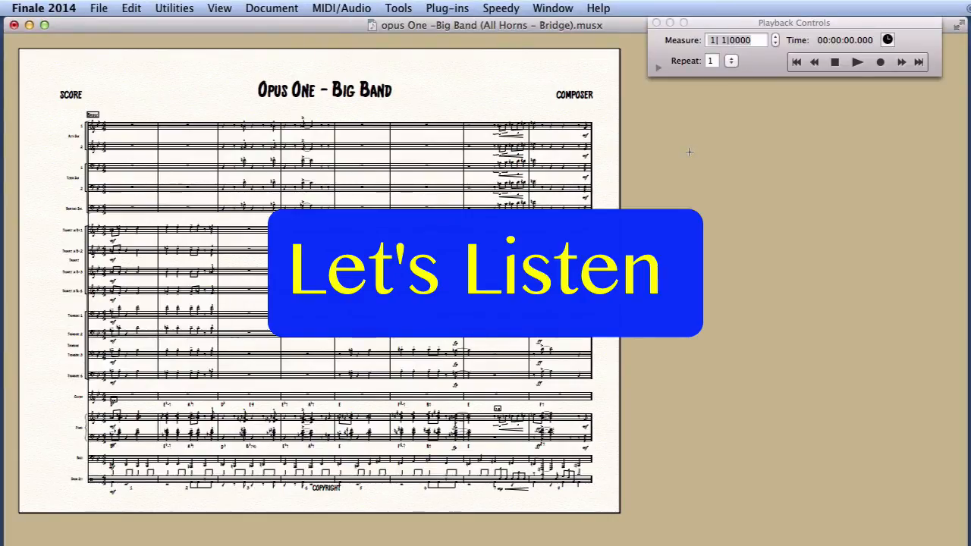
click(856, 62)
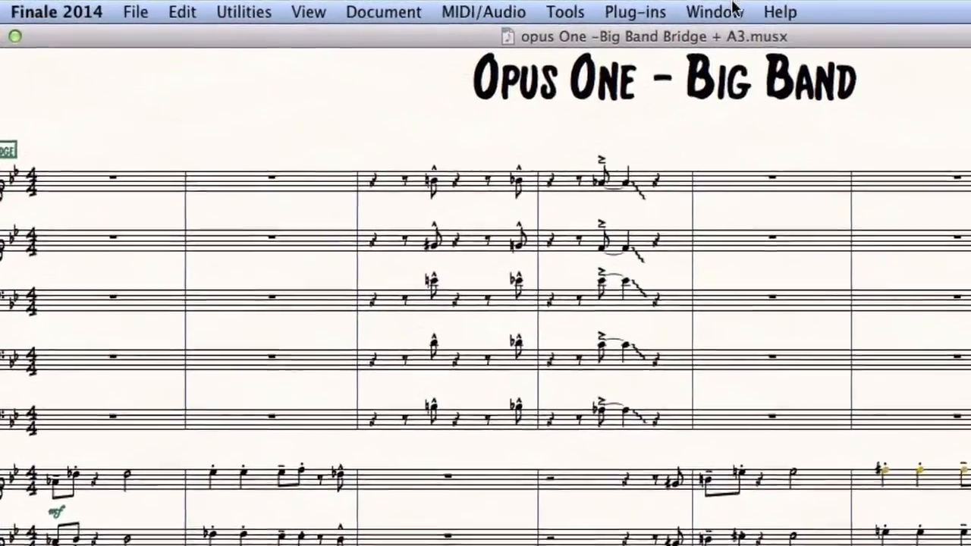
Set Human Playback Style to Jazz and Swing to Heavy in Playback Controls.
click(540, 7)
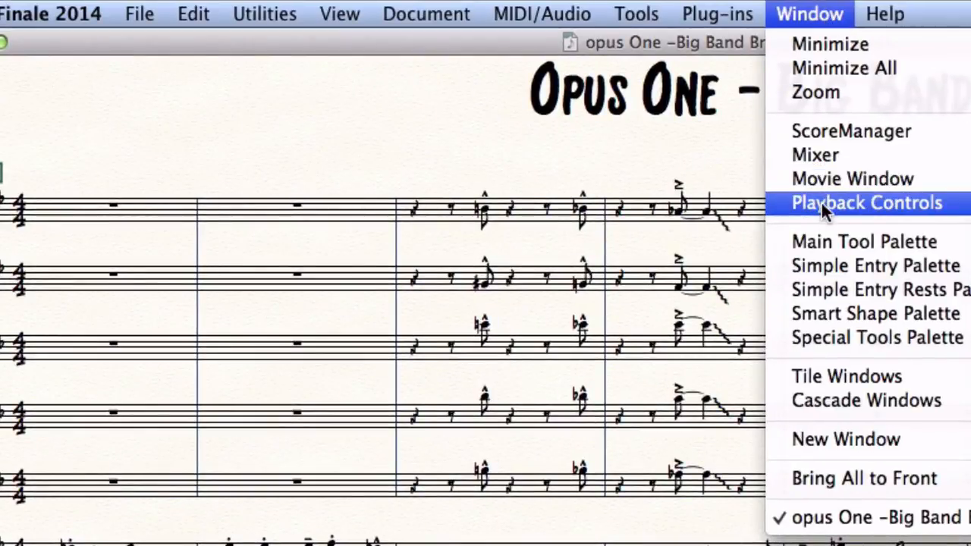
click(820, 202)
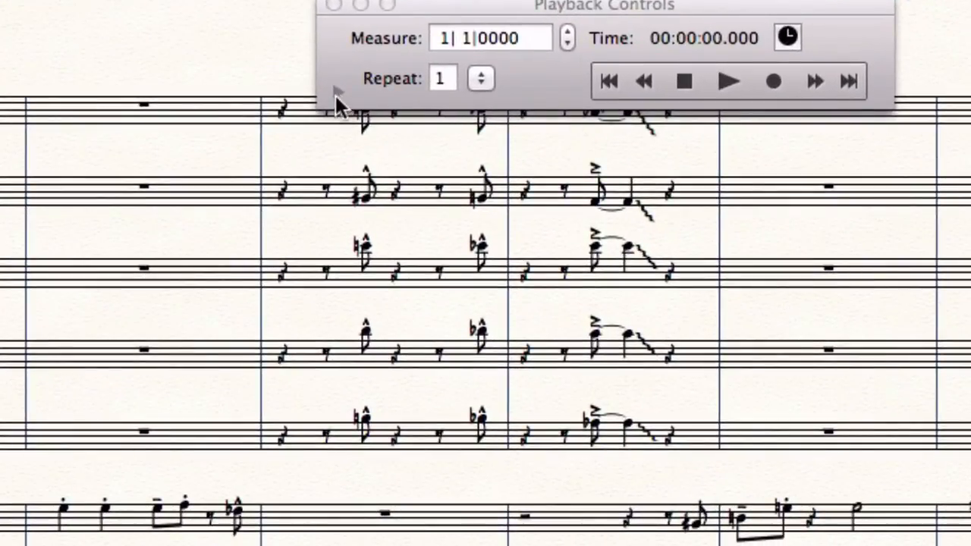
click(337, 91)
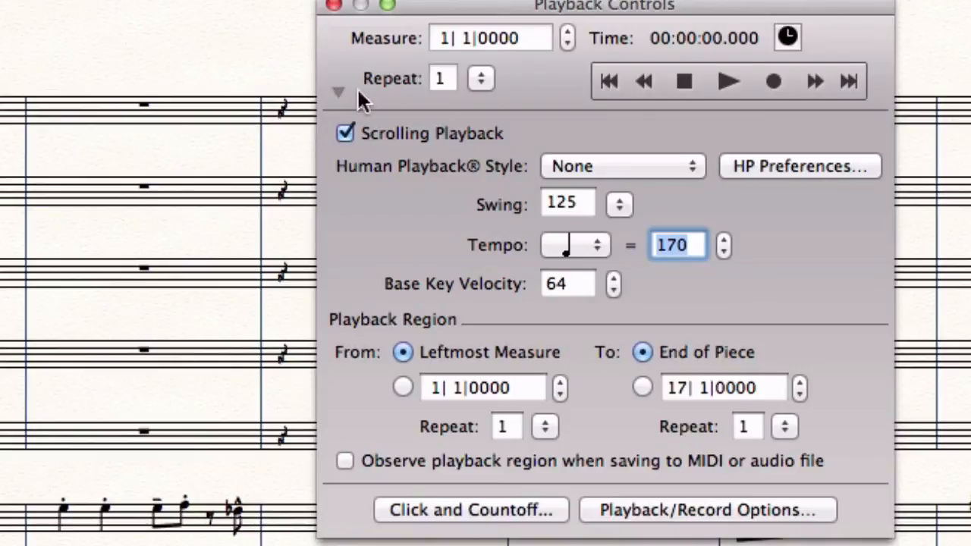
click(646, 167)
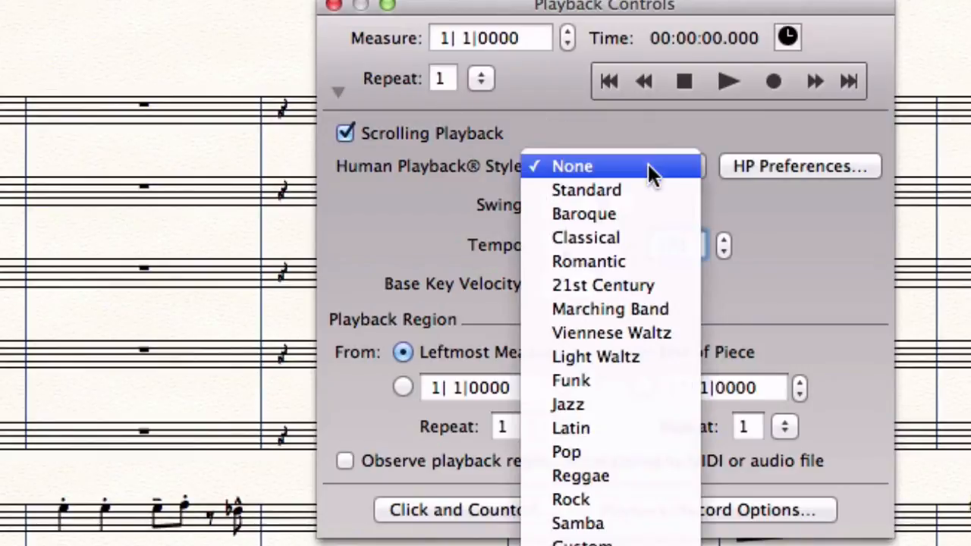
click(620, 402)
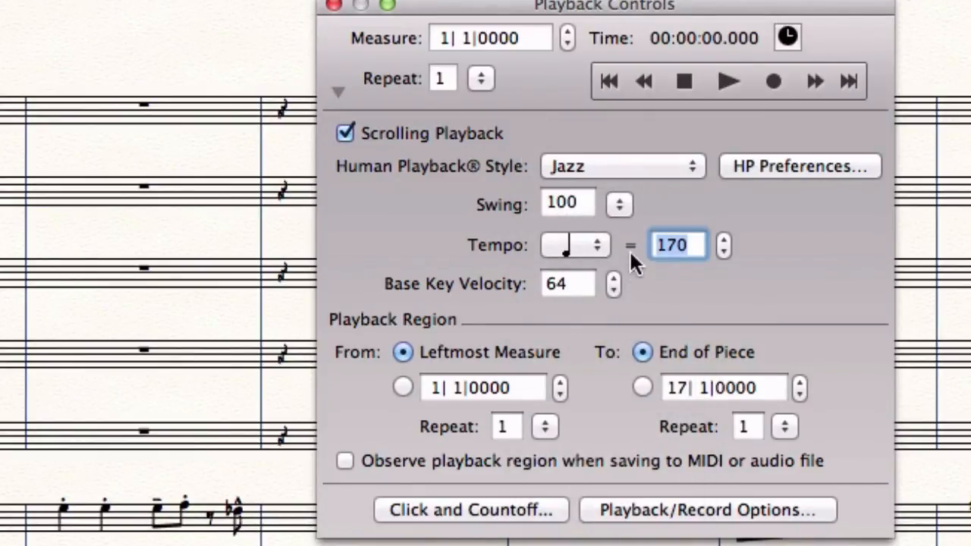
click(619, 203)
click(633, 229)
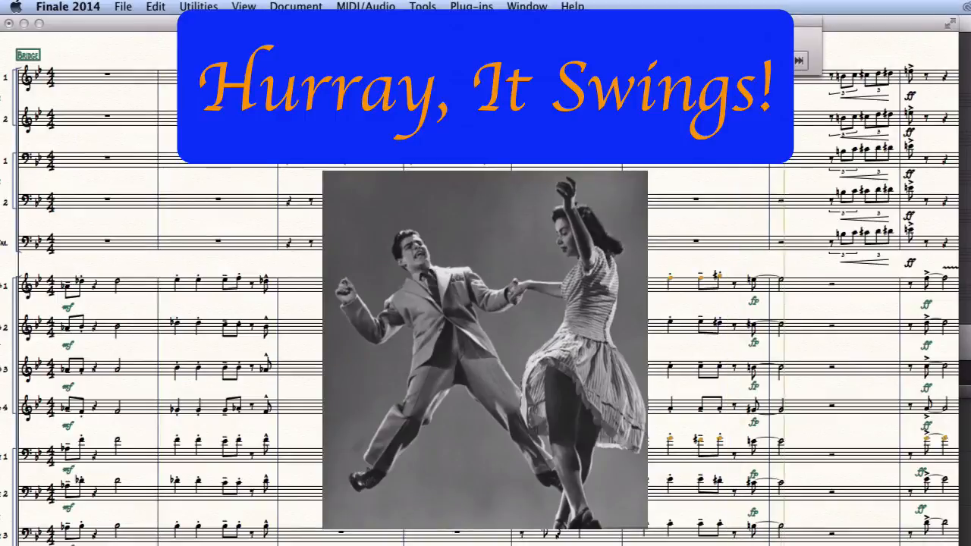
Stop the Jazz-style swing playback.
click(716, 61)
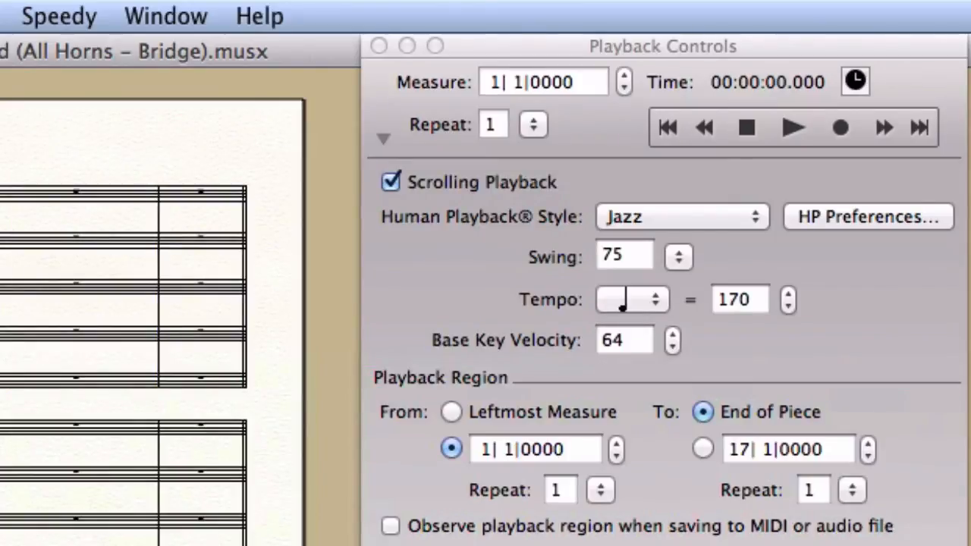
Open Score Manager's Instrument List showing each staff's device and sound.
click(164, 16)
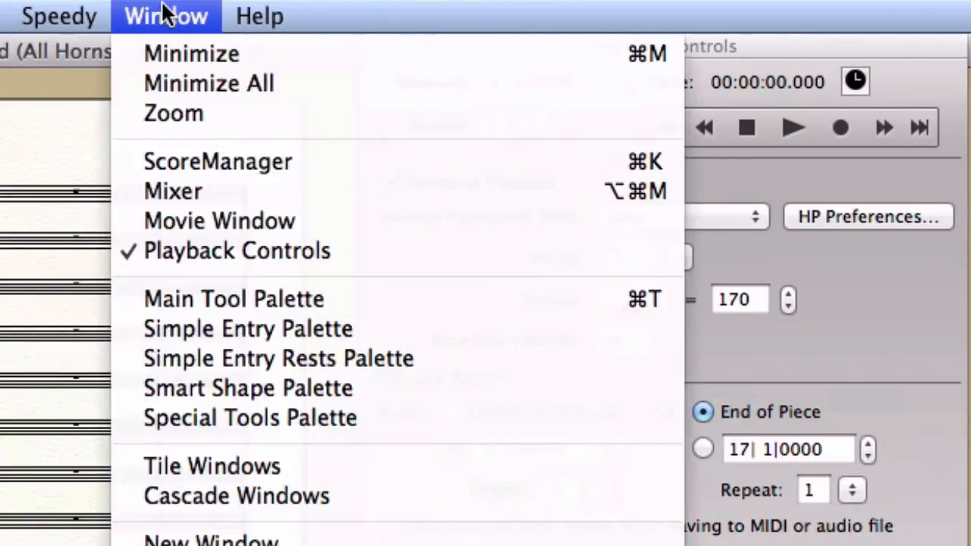
click(190, 162)
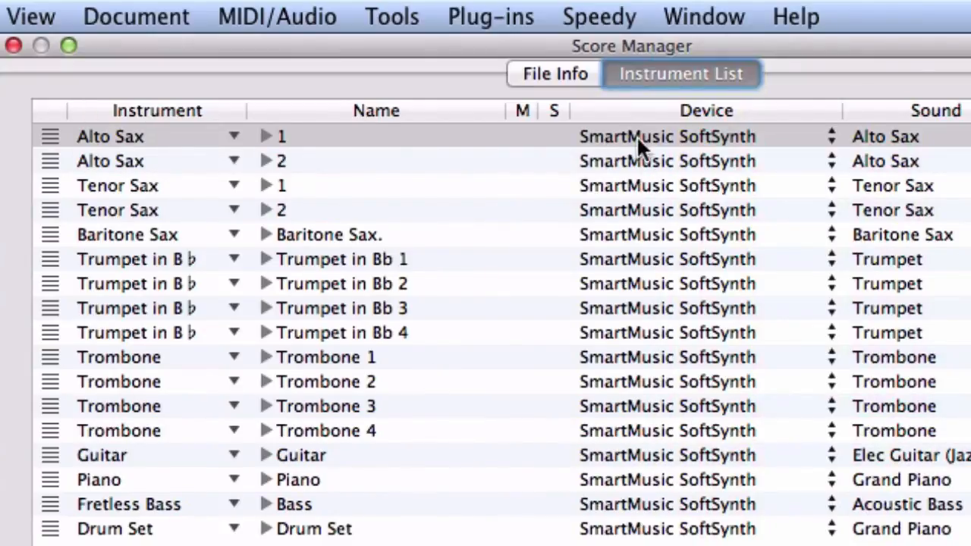
Route Alto Saxes 1-2, Tenor Saxes 1-2 and Baritone Sax through Garritan Instruments for Finale.
click(711, 130)
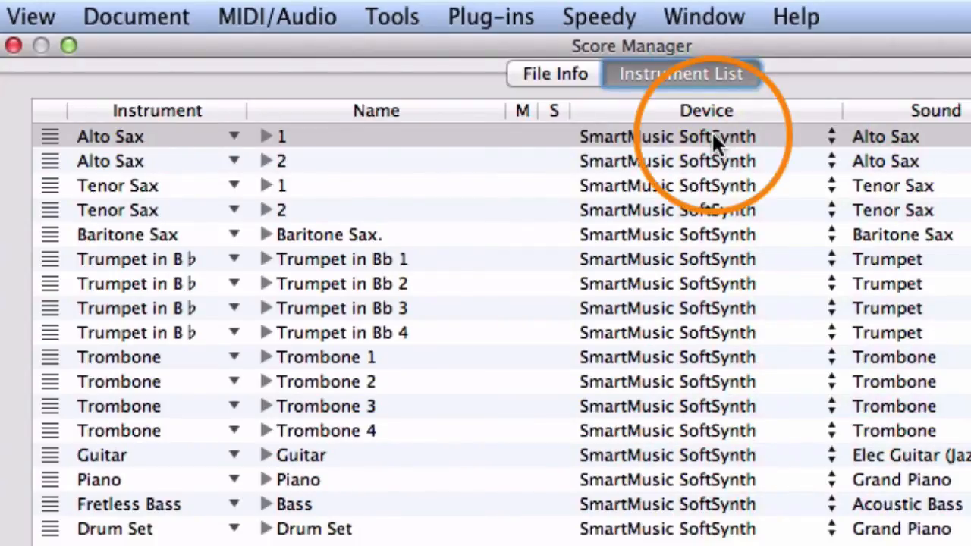
click(713, 134)
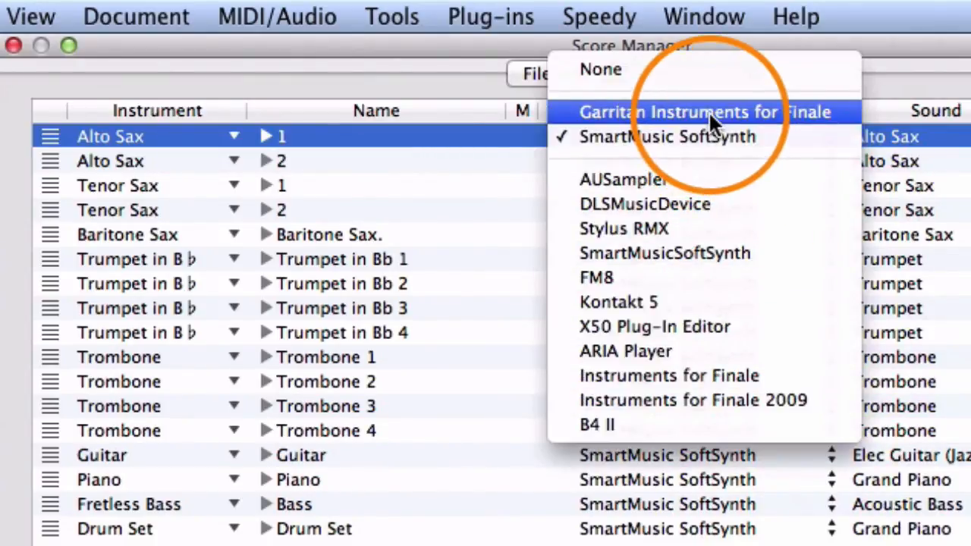
click(708, 111)
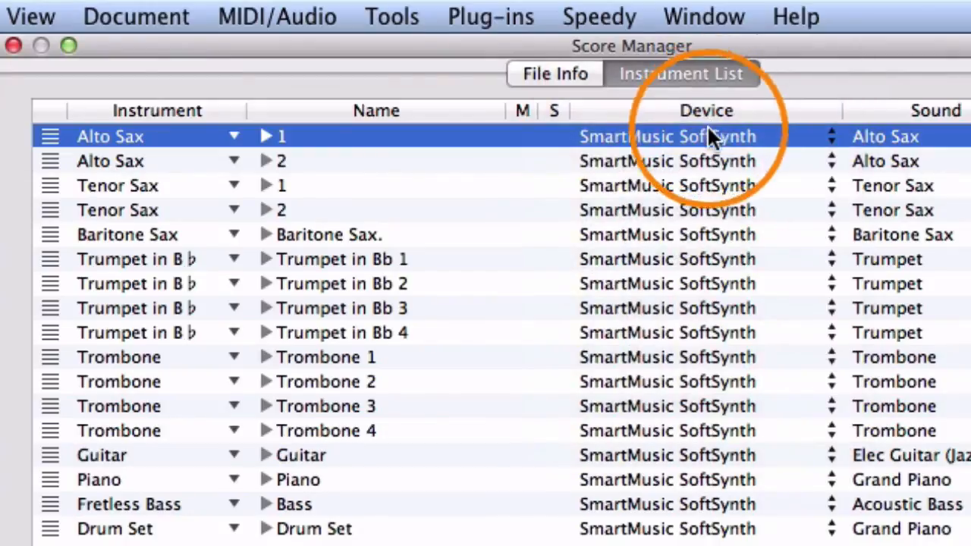
click(693, 160)
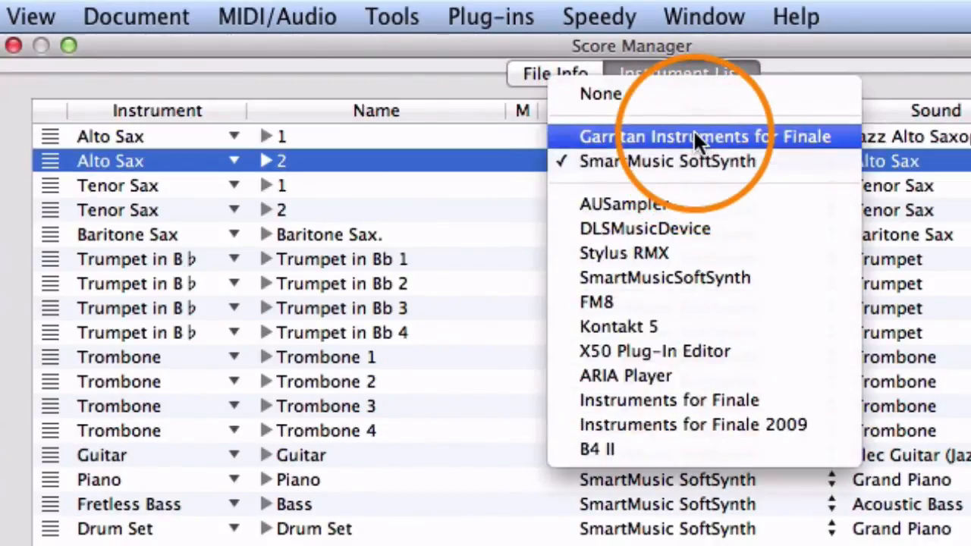
click(697, 135)
click(690, 185)
click(545, 81)
click(538, 105)
click(537, 92)
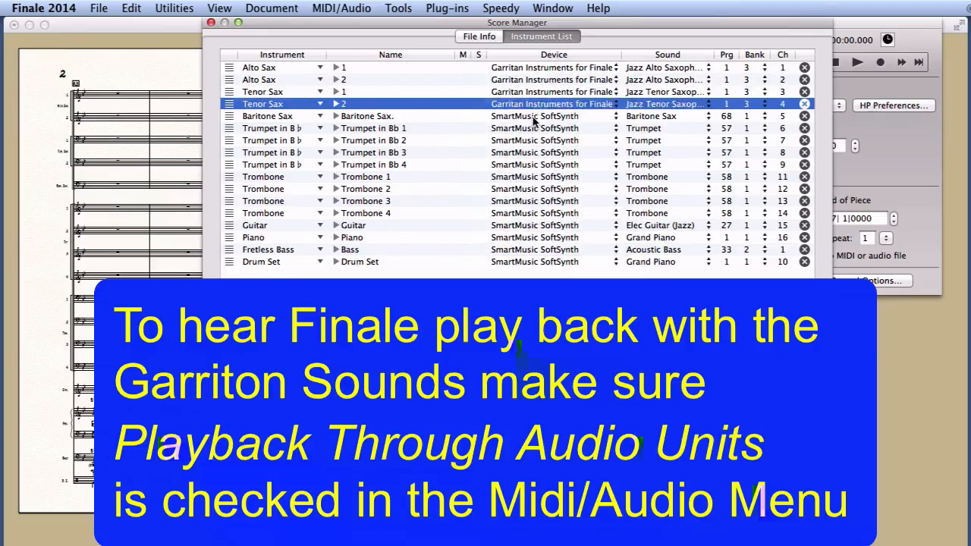
click(536, 118)
click(534, 104)
Switch Trumpets in Bb 1-4 to the Garritan Instruments for Finale device.
click(533, 129)
click(533, 117)
click(533, 141)
click(533, 128)
click(533, 153)
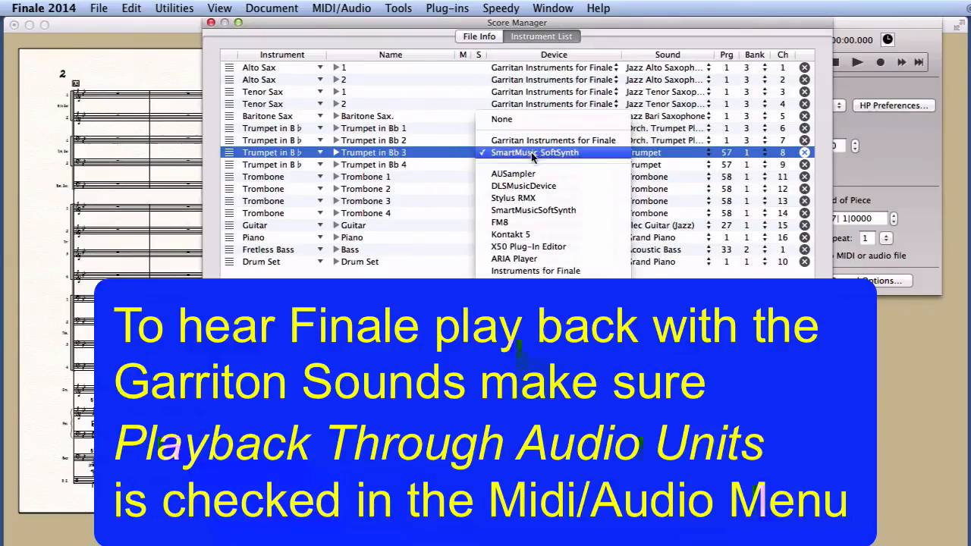
click(533, 141)
click(532, 165)
click(533, 153)
Assign Trombones 1-4, Guitar and Piano to Garritan Instruments for Finale.
click(532, 176)
click(532, 165)
click(533, 189)
click(532, 177)
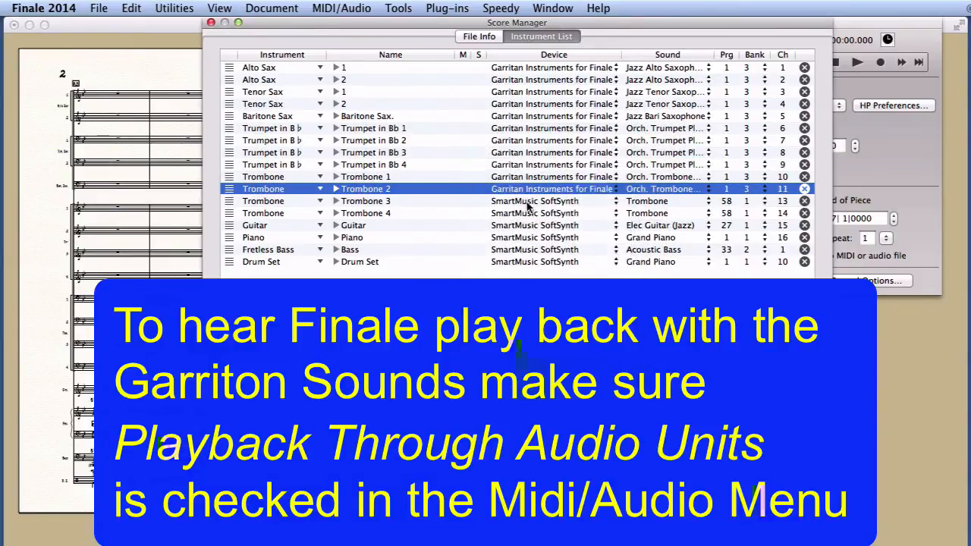
click(531, 201)
click(531, 189)
click(530, 213)
click(531, 201)
click(531, 225)
click(531, 213)
click(529, 237)
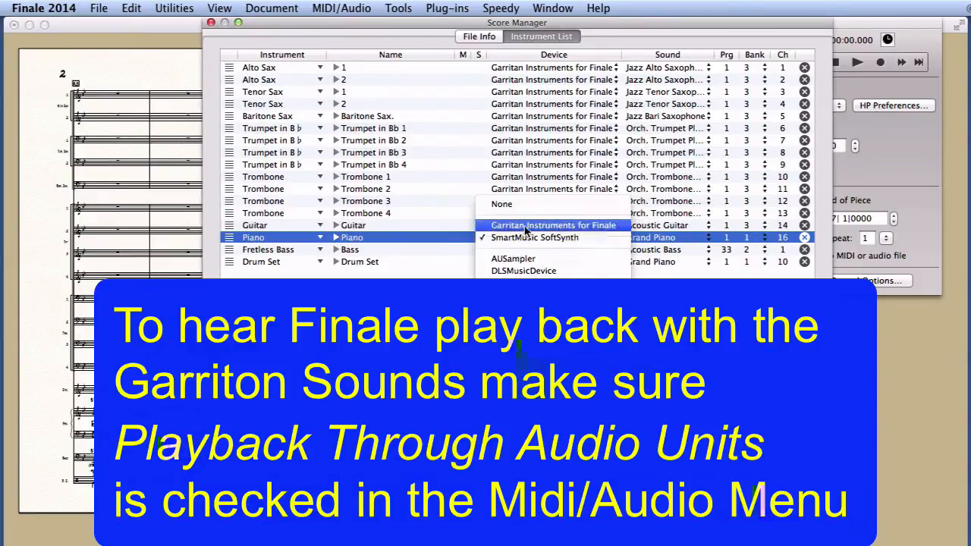
click(524, 225)
click(526, 250)
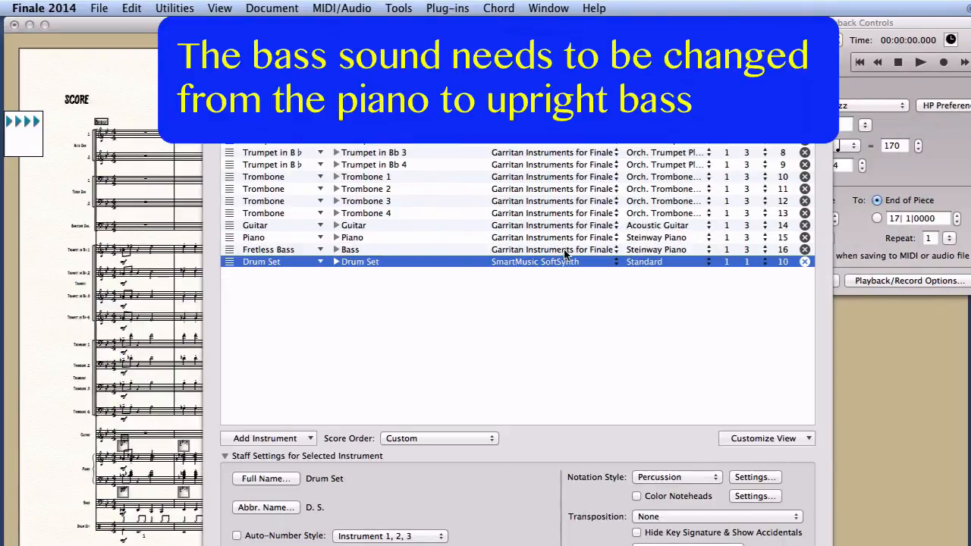
Choose Drums and Percussion > Standard as the Drum Set sound, then close Score Manager.
click(656, 249)
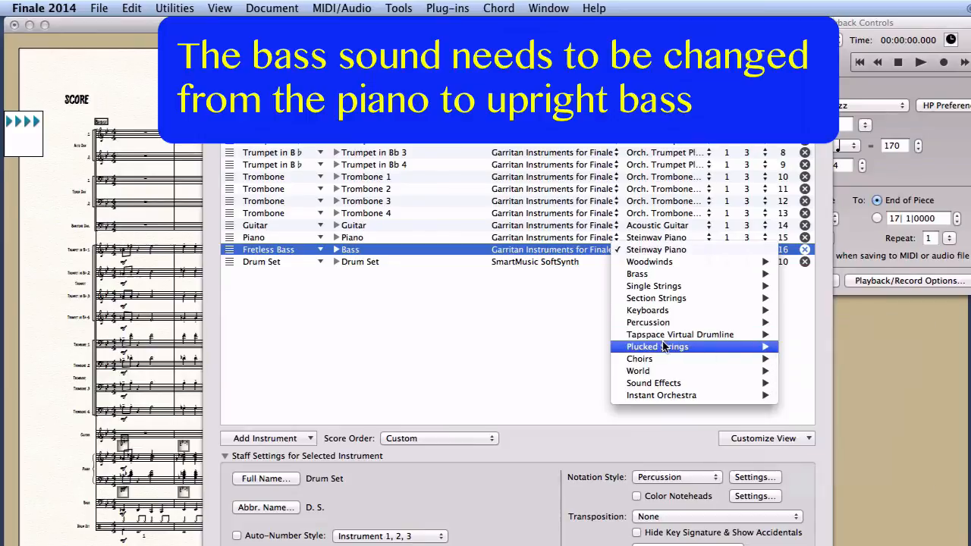
mouse_move(665, 349)
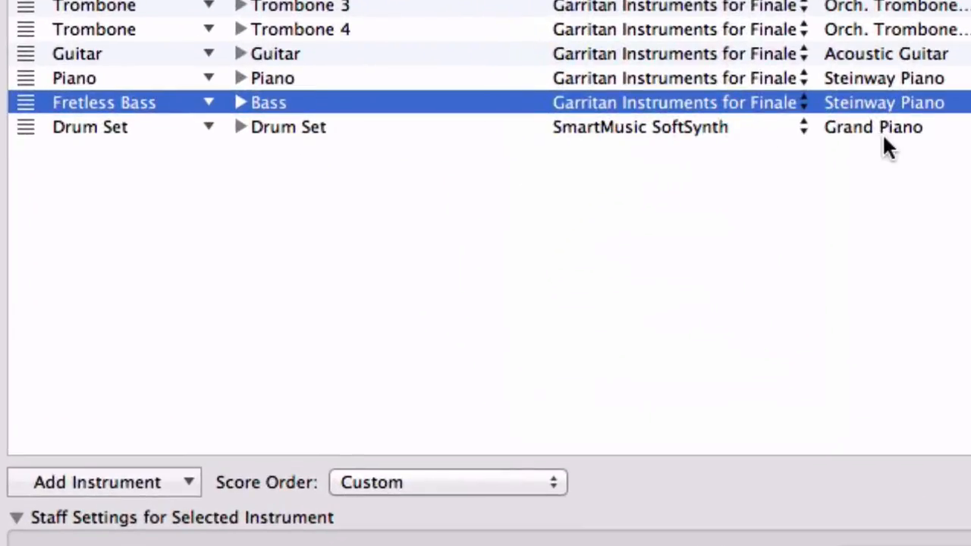
click(656, 262)
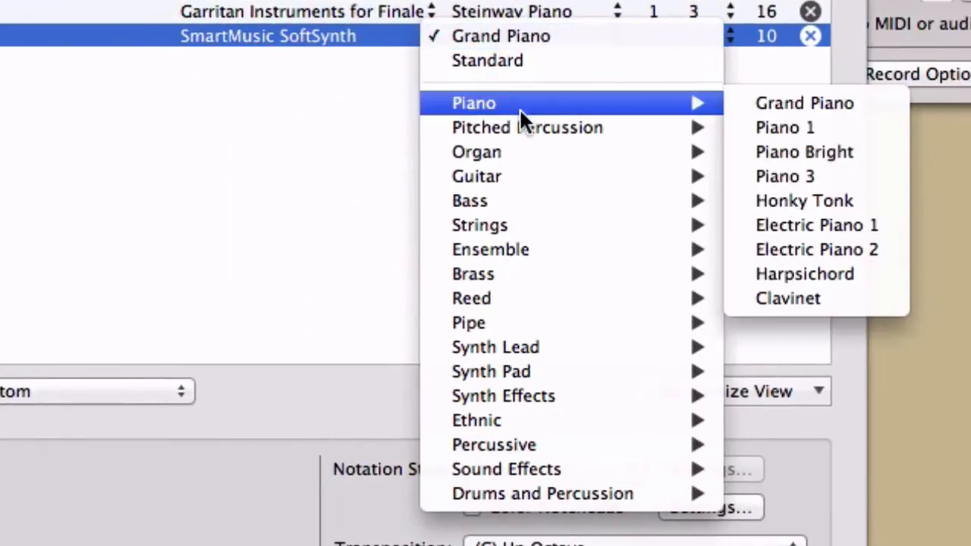
mouse_move(559, 499)
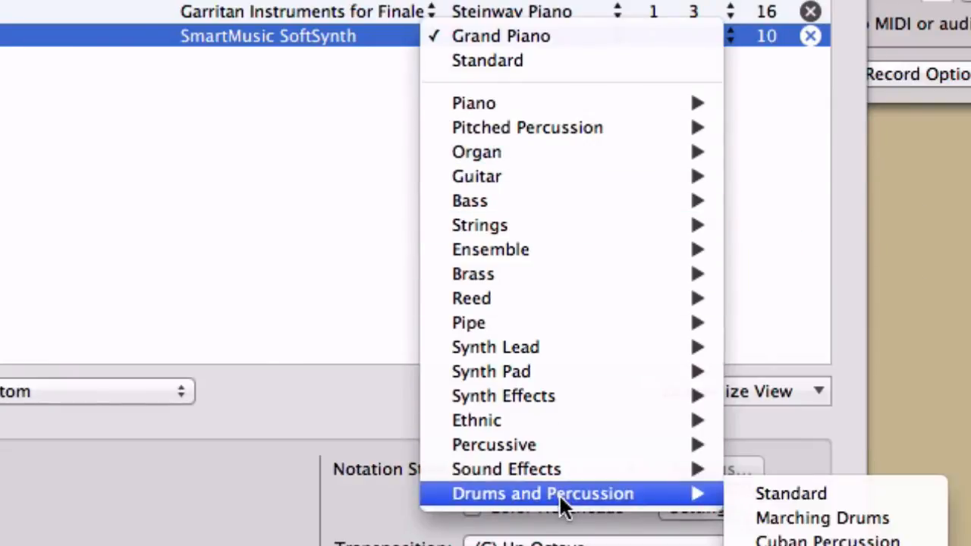
click(807, 491)
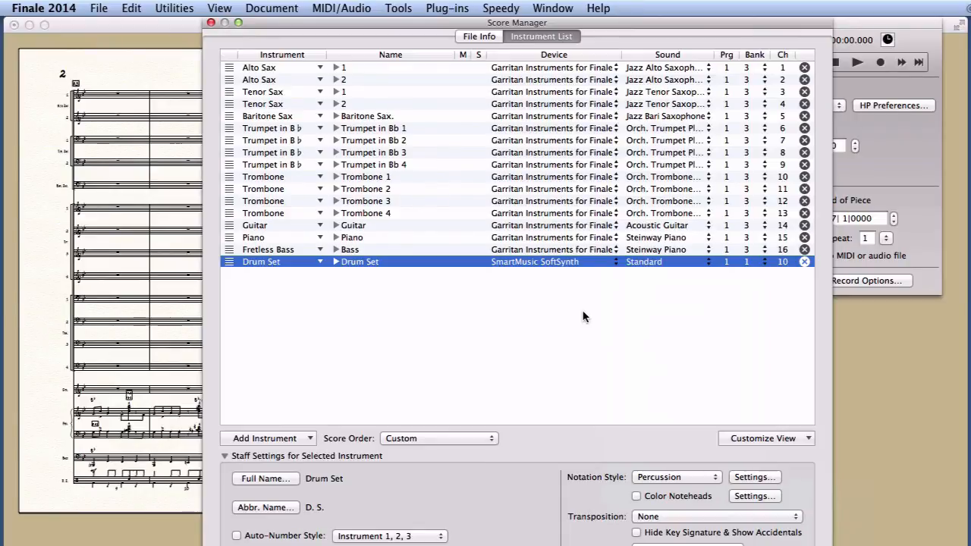
key(super+k)
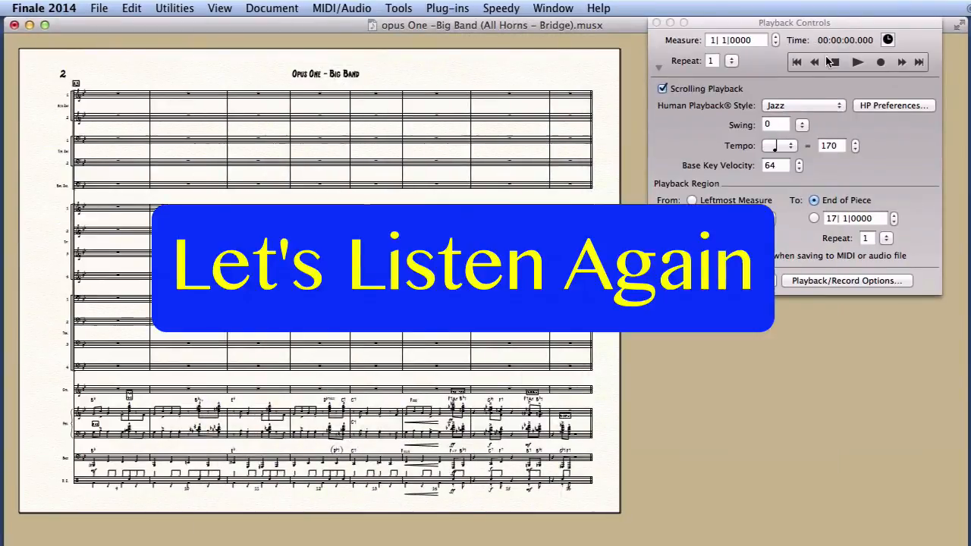
Play the Opus One score again from Playback Controls and stop once the chord symbols sound.
click(833, 63)
click(856, 63)
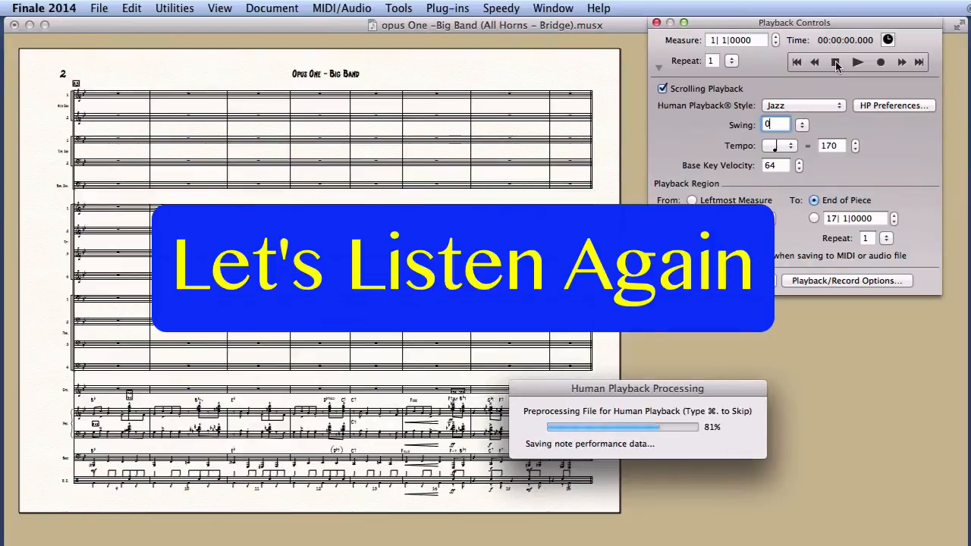
click(834, 63)
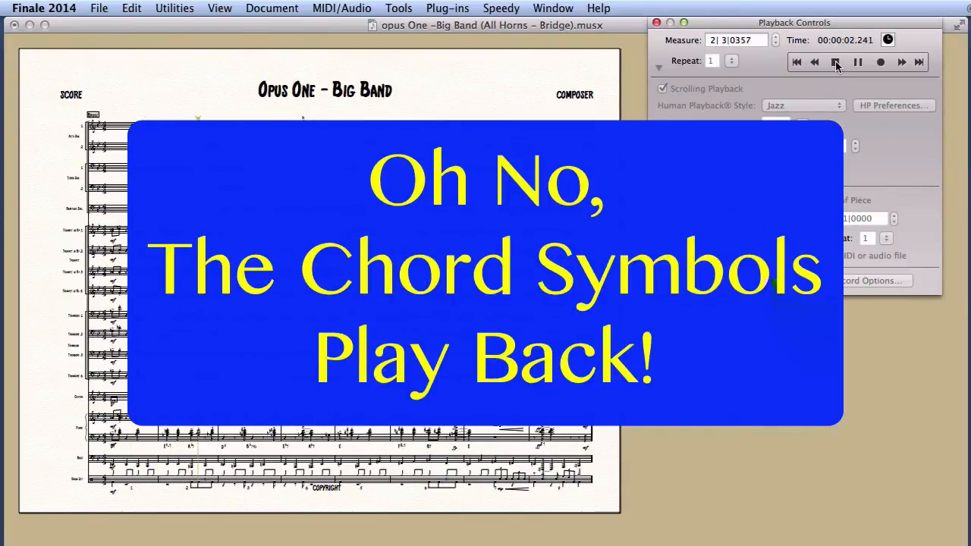
click(836, 63)
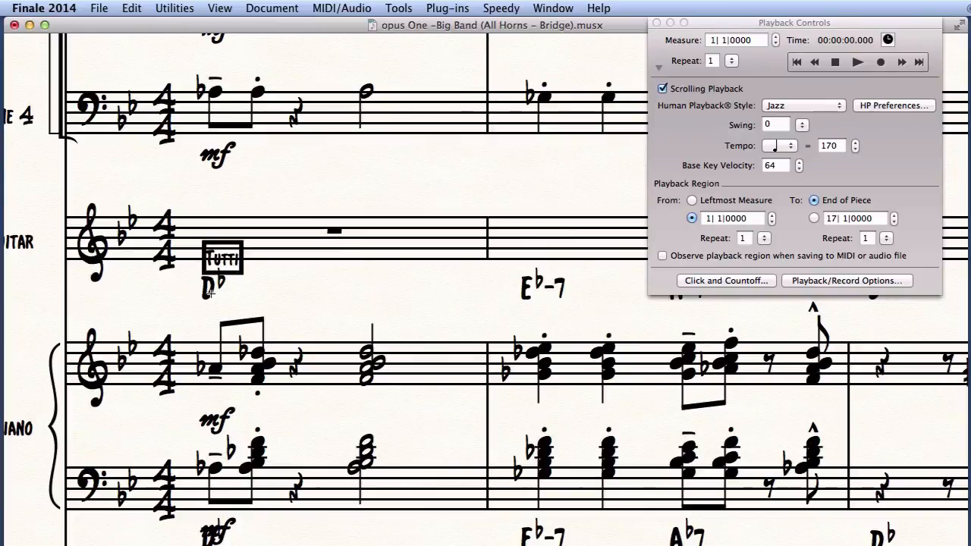
Leave note entry, edit the Db chord symbol with the Chord tool and disable Enable Chord Playback.
key(Escape)
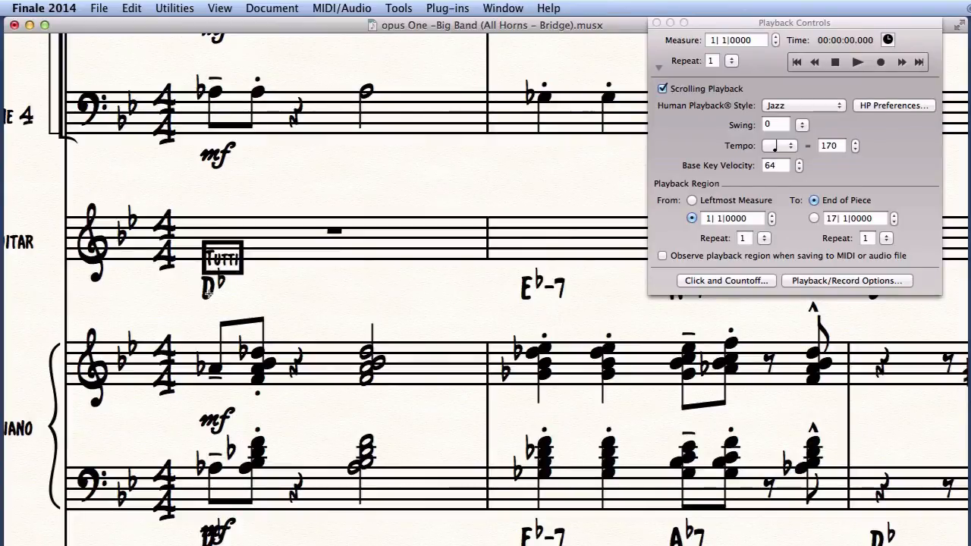
double_click(211, 298)
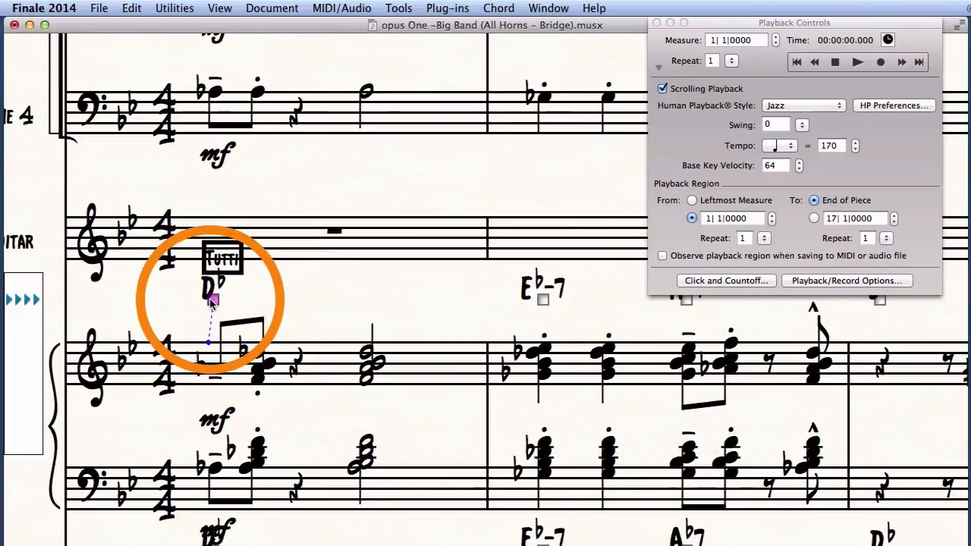
click(499, 7)
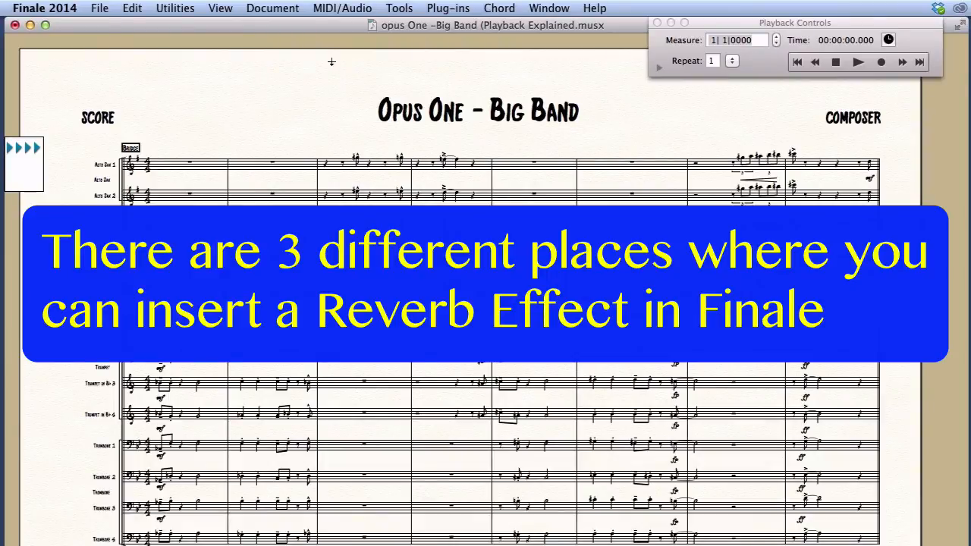
Open the Audio Units banks and effects window and review the Ambience master effect's settings.
click(341, 14)
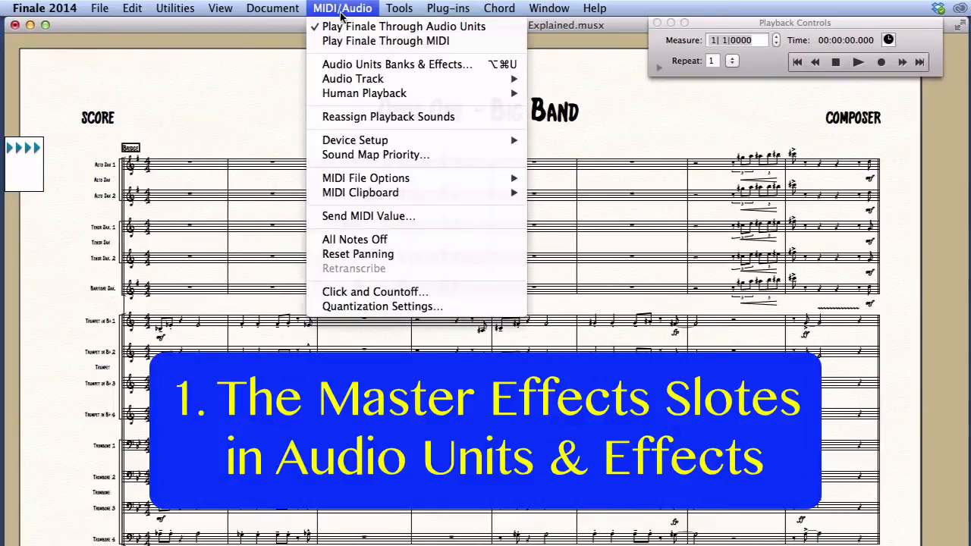
click(369, 66)
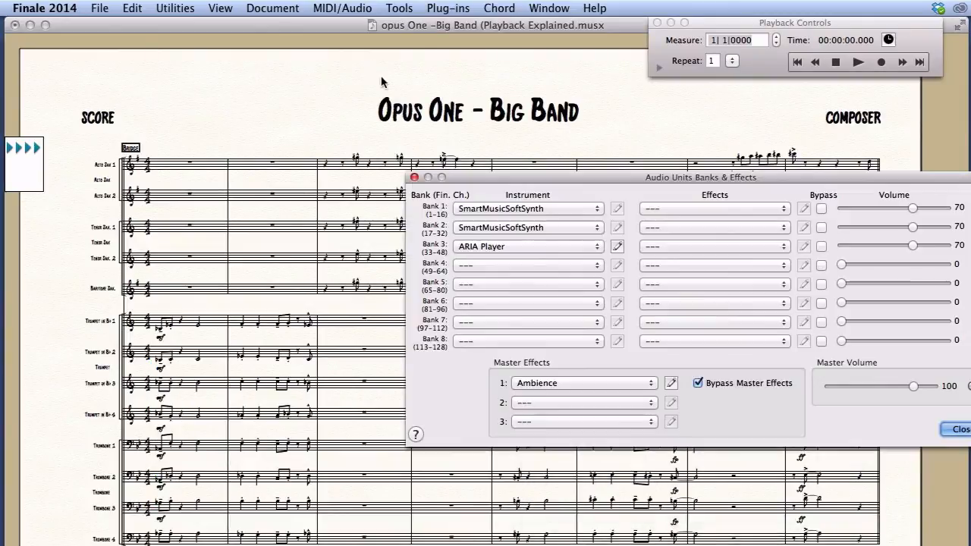
drag(541, 176, 321, 80)
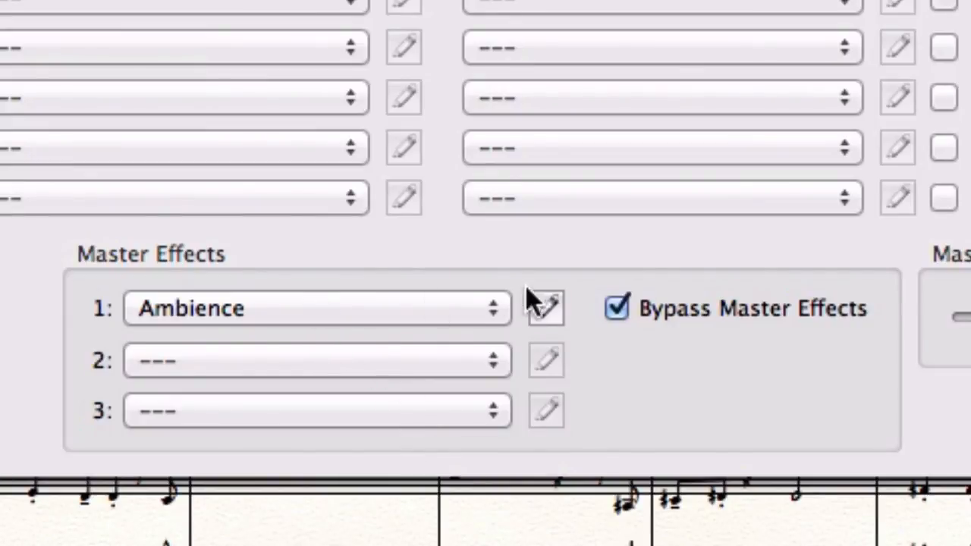
click(546, 307)
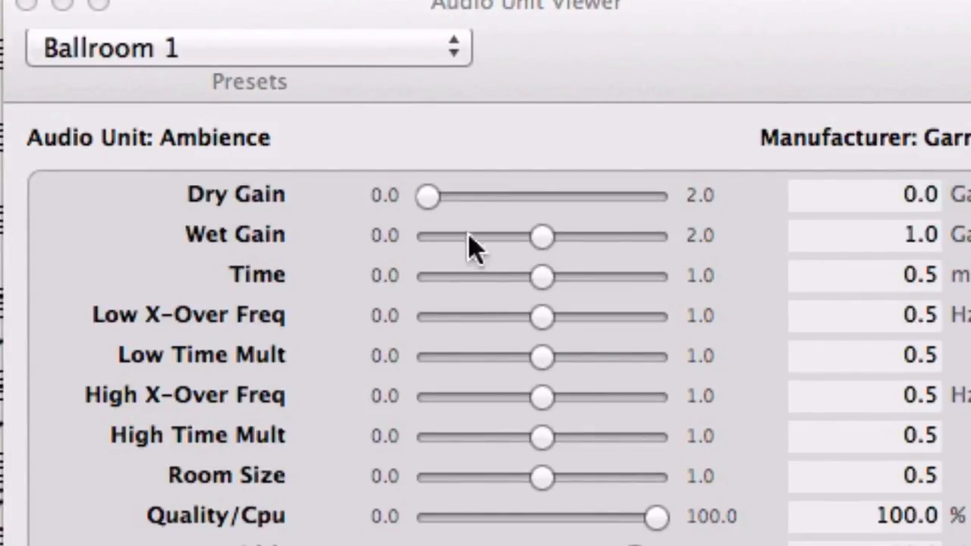
click(25, 10)
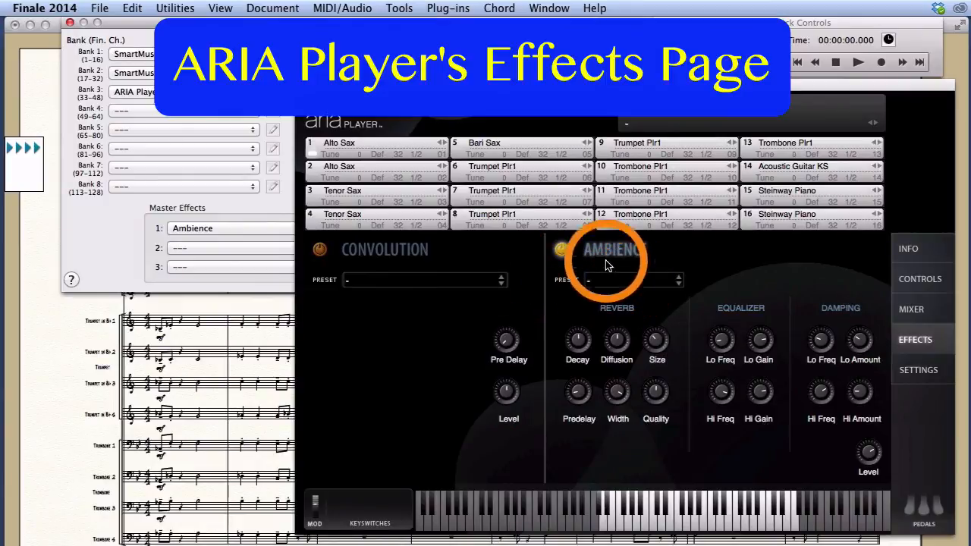
Toggle the Ambience reverb off and back on, then choose its Ballroom 1 preset.
click(561, 251)
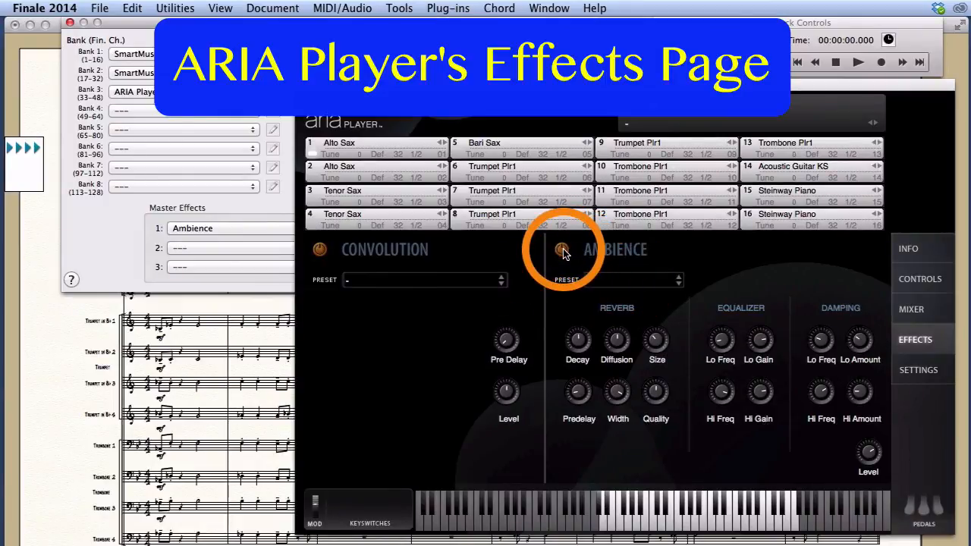
click(562, 251)
click(671, 281)
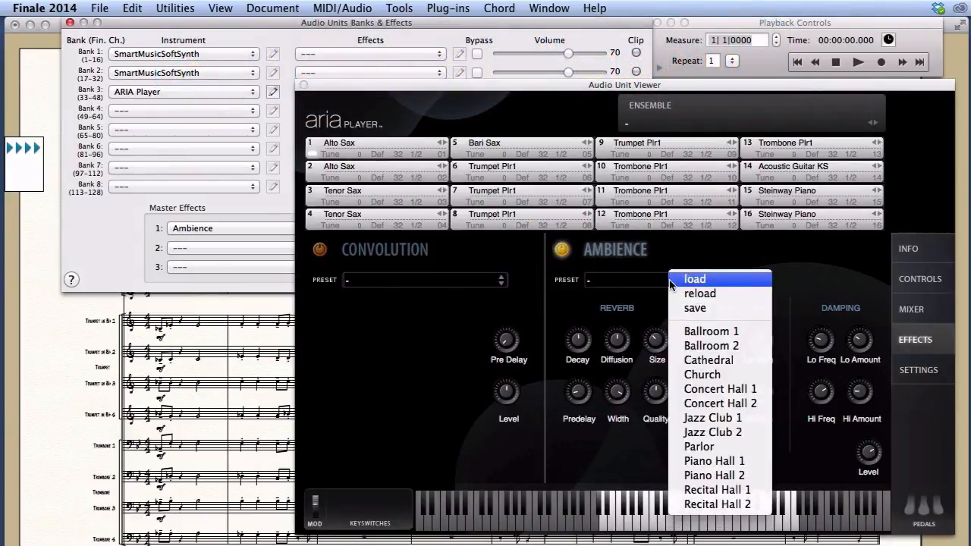
click(687, 331)
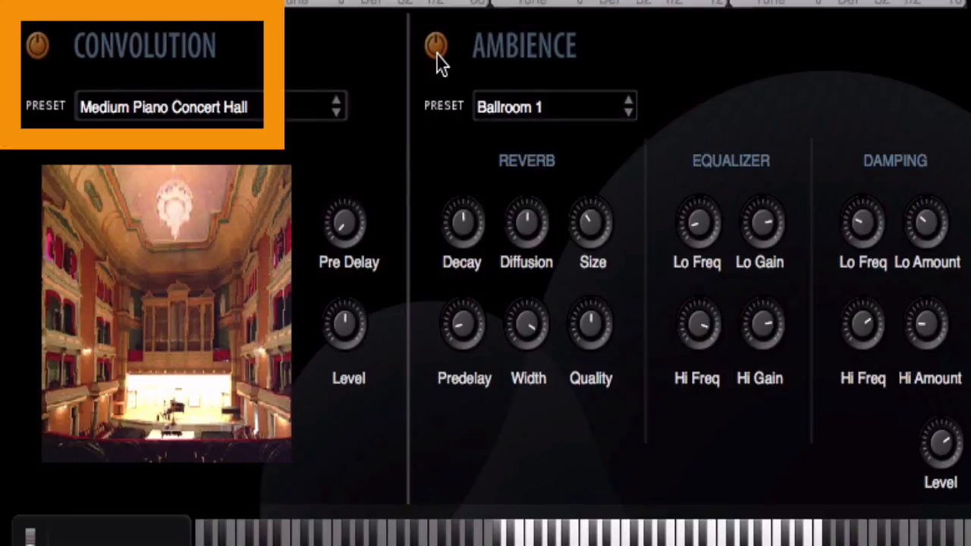
Play the score with the Ballroom 1 ambience, then again with Ambience switched off.
click(437, 50)
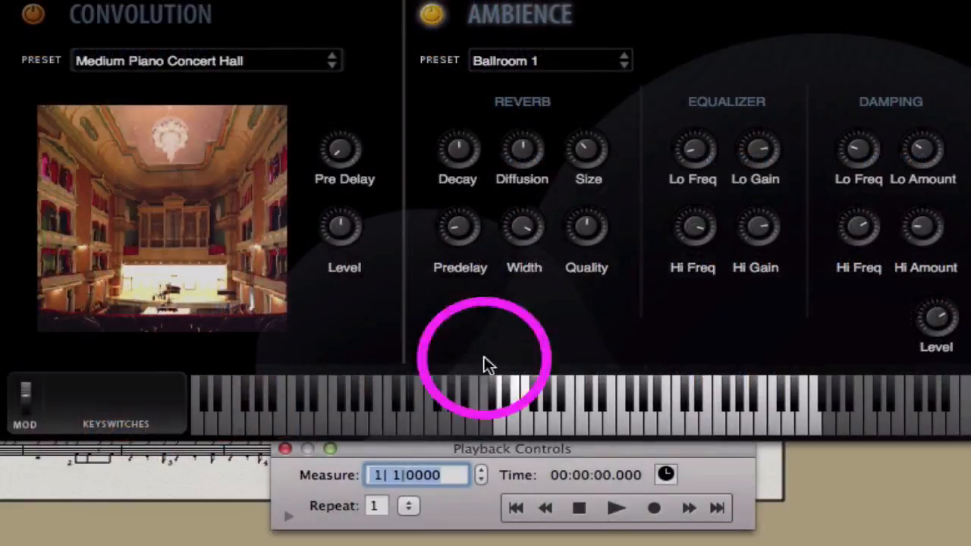
click(616, 507)
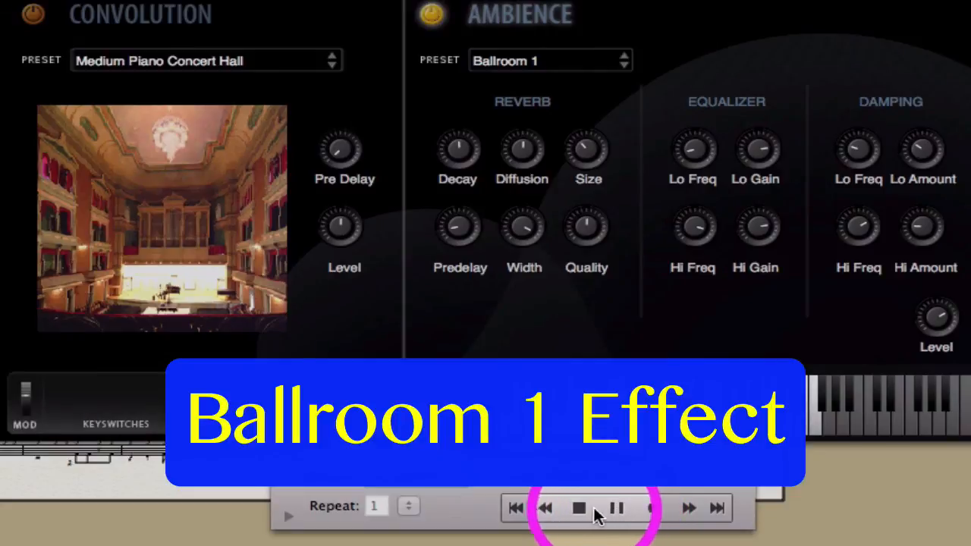
click(579, 509)
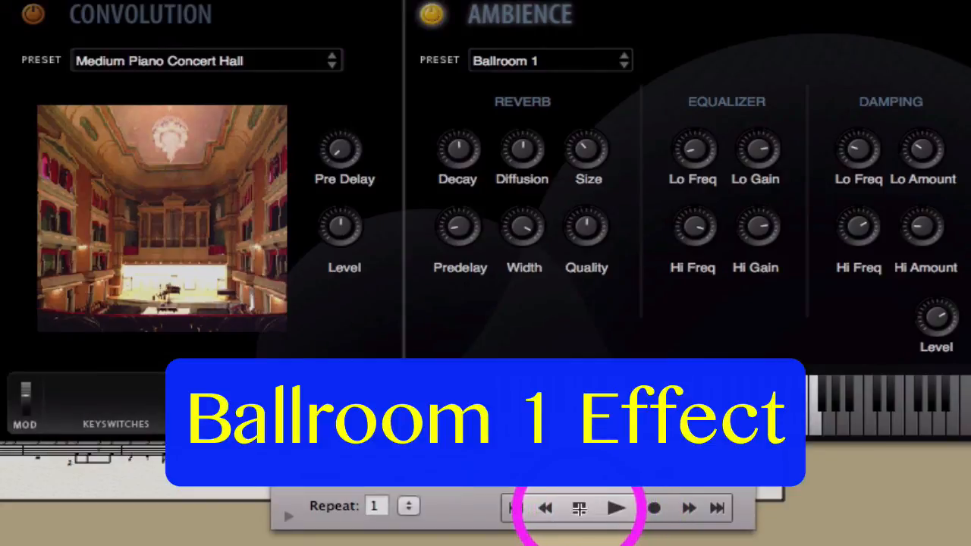
click(429, 15)
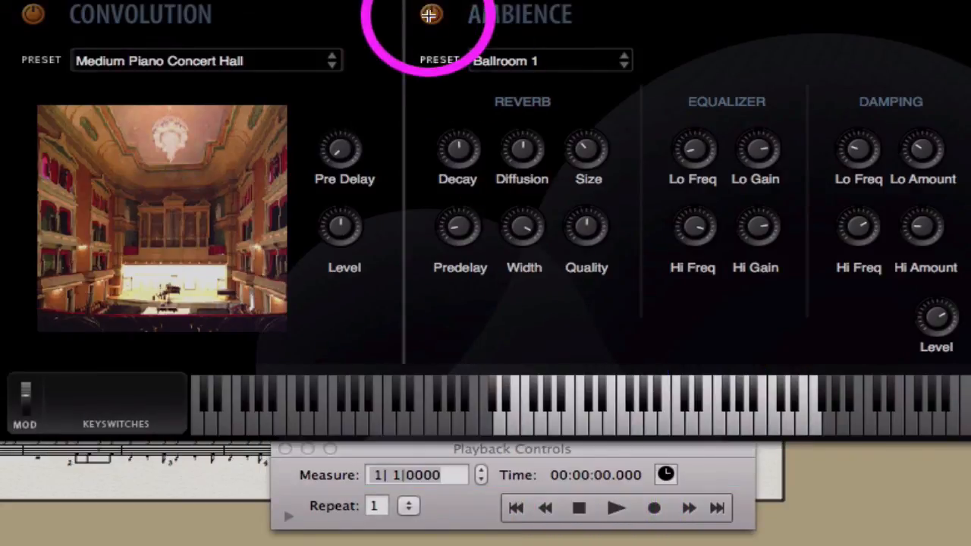
click(616, 508)
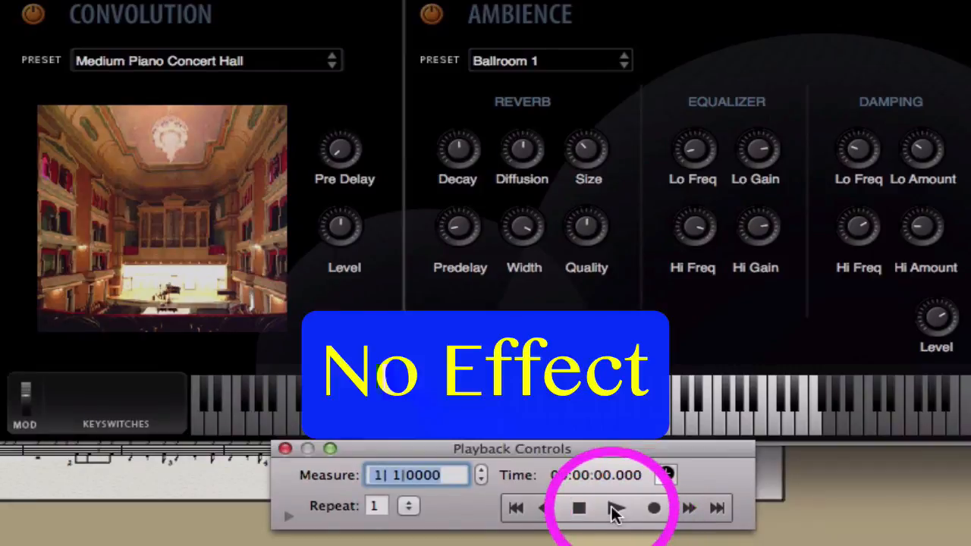
click(616, 510)
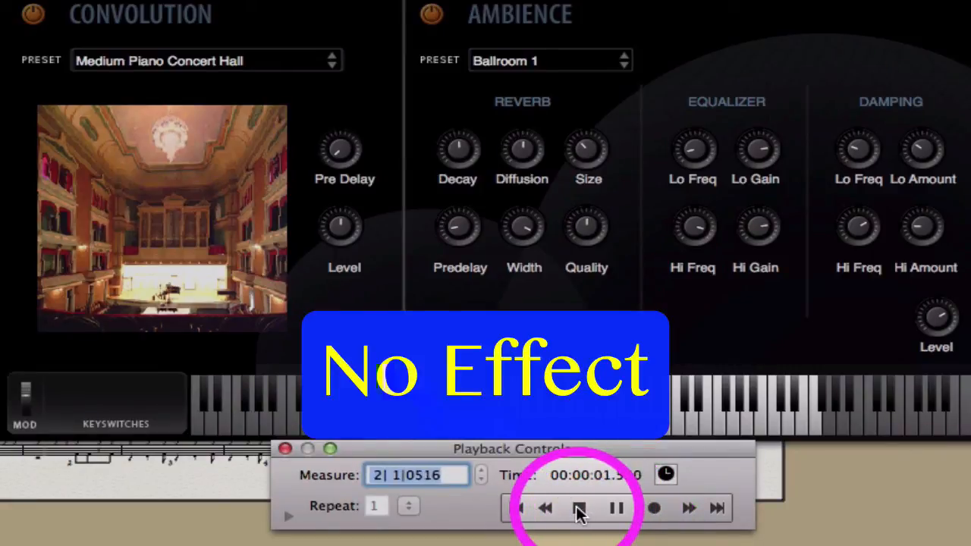
click(578, 510)
Turn on the Medium Piano Concert Hall convolution reverb and play the score.
click(34, 13)
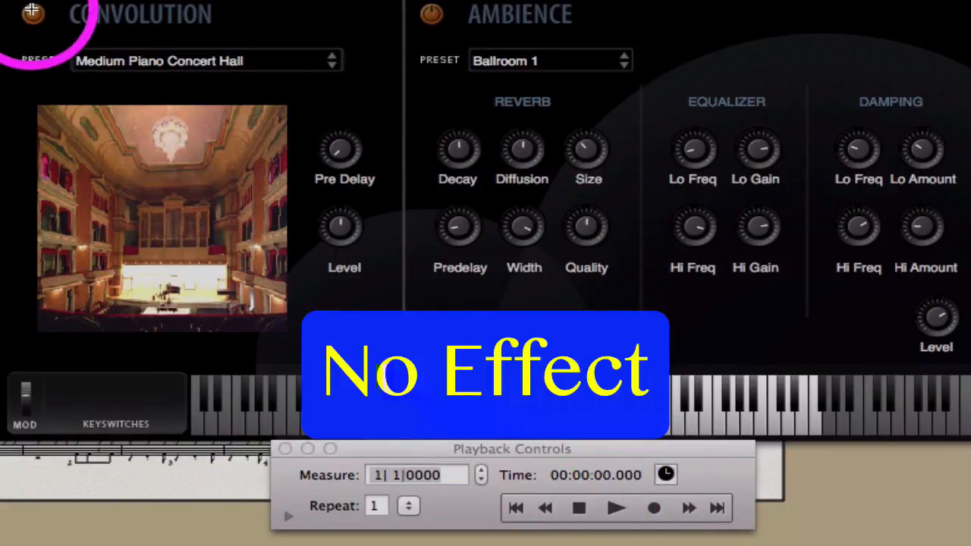
click(615, 509)
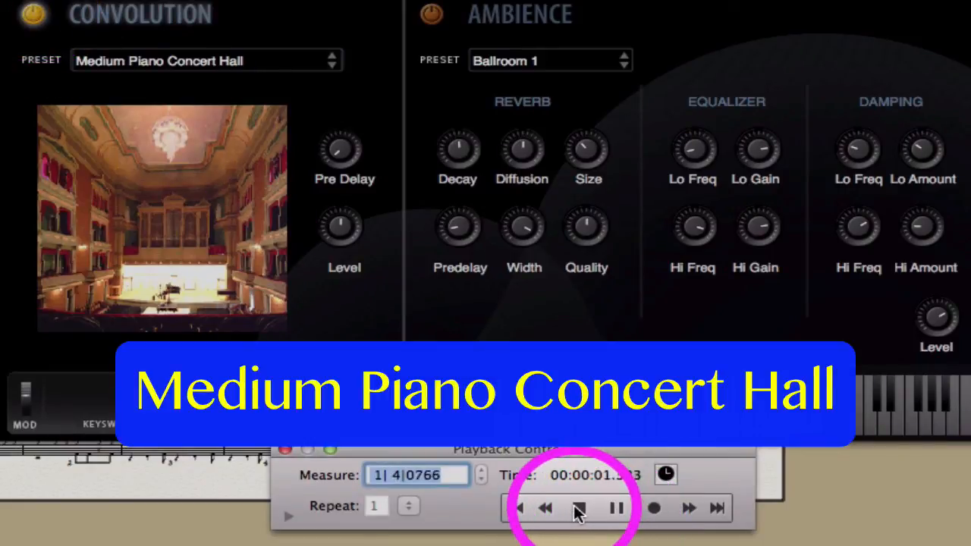
click(578, 509)
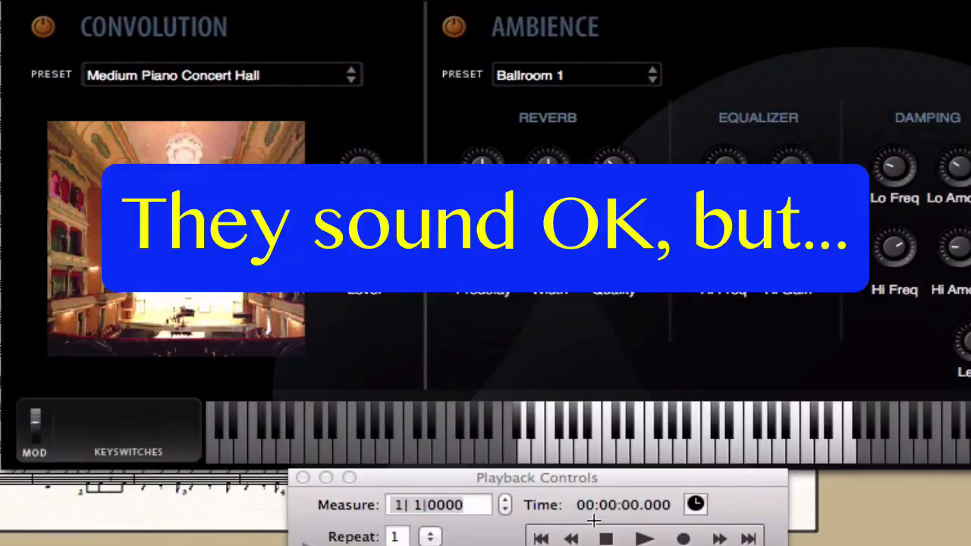
Bring up the Mixer window and move it into a clearer position.
click(546, 8)
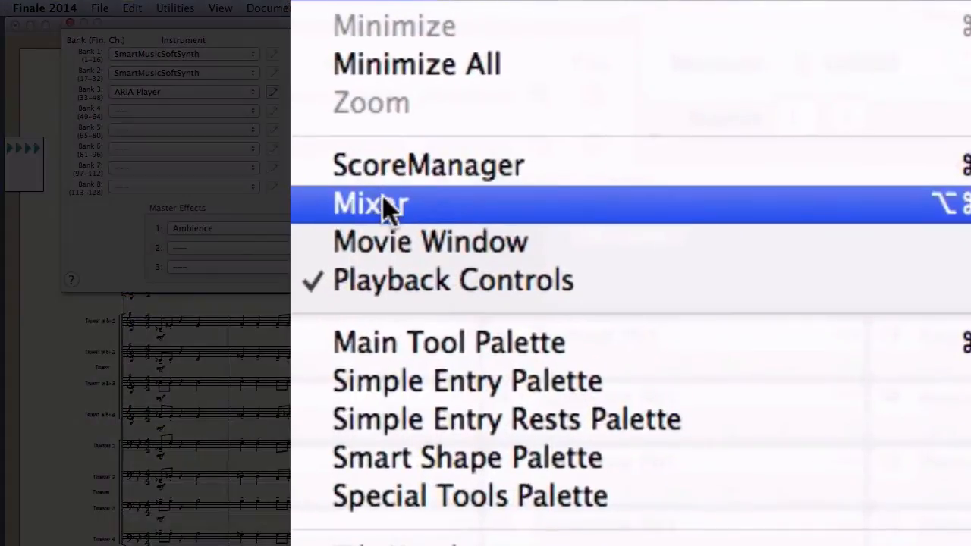
click(557, 93)
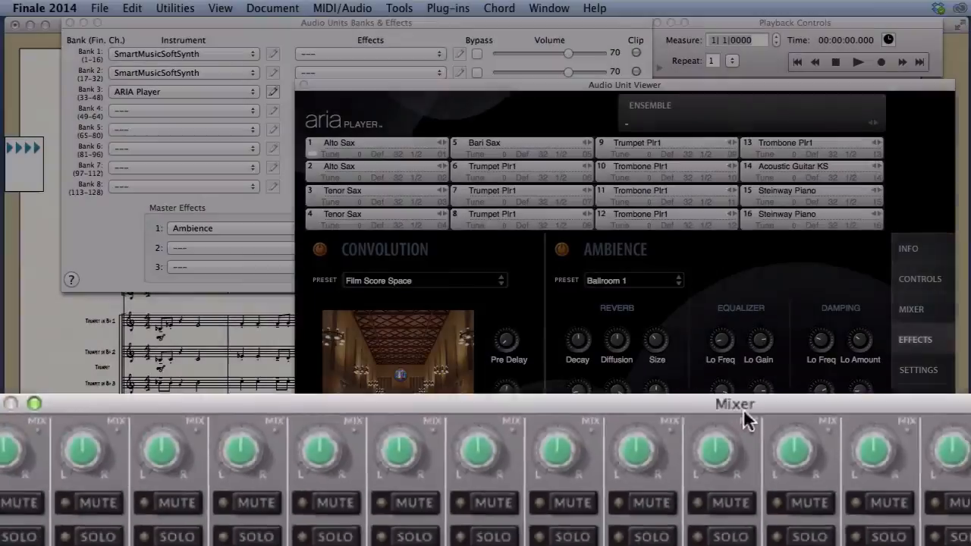
drag(743, 408, 106, 239)
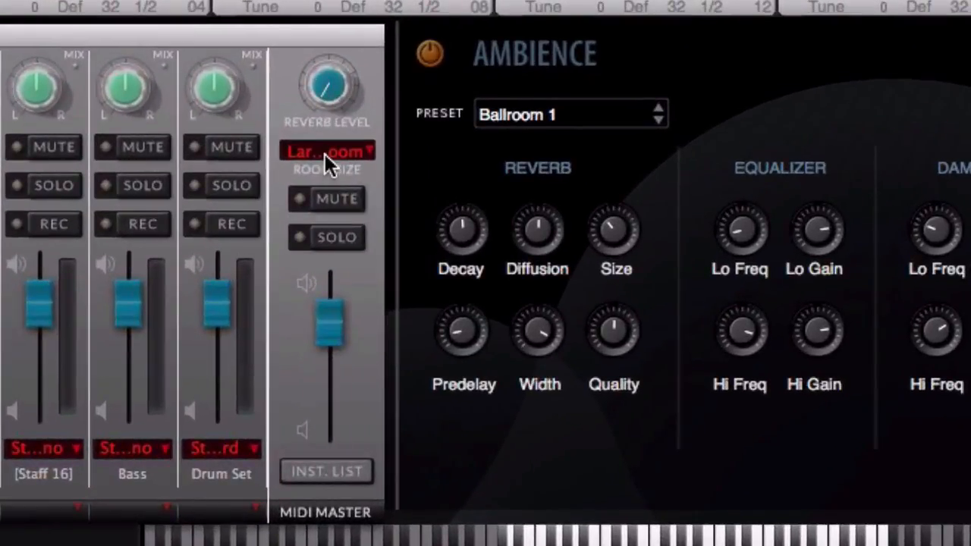
Raise the MIDI Master reverb level to 43, set Room Size to None, and play the score.
click(334, 151)
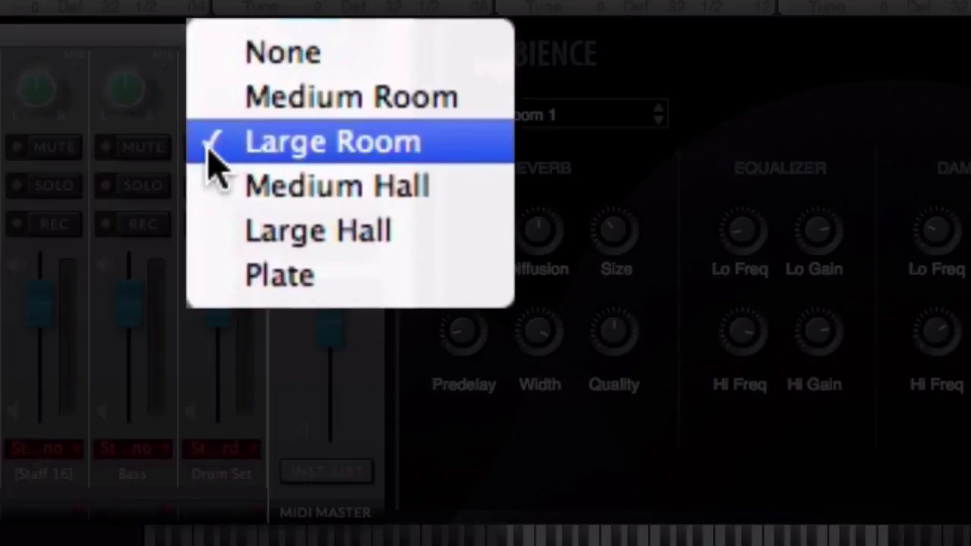
click(455, 142)
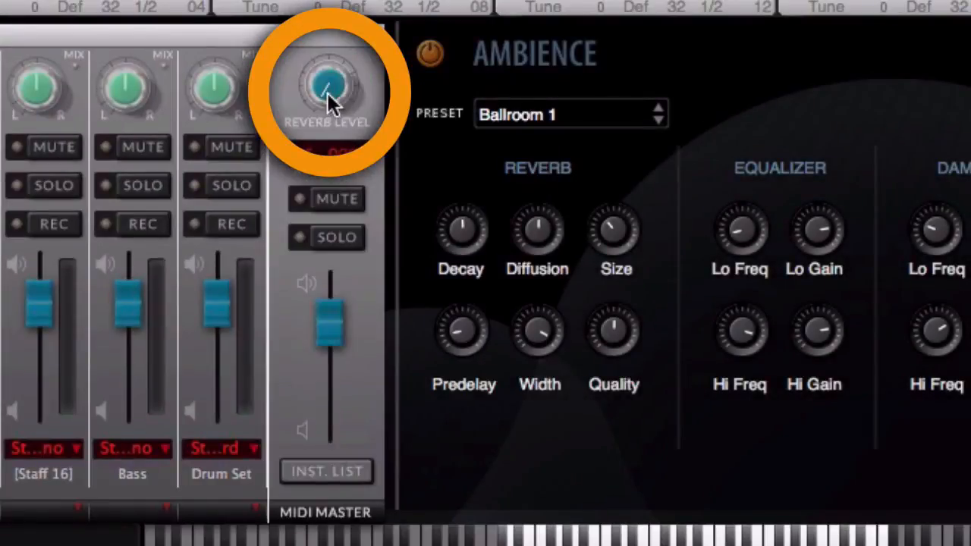
mouse_move(325, 94)
drag(325, 93, 325, 30)
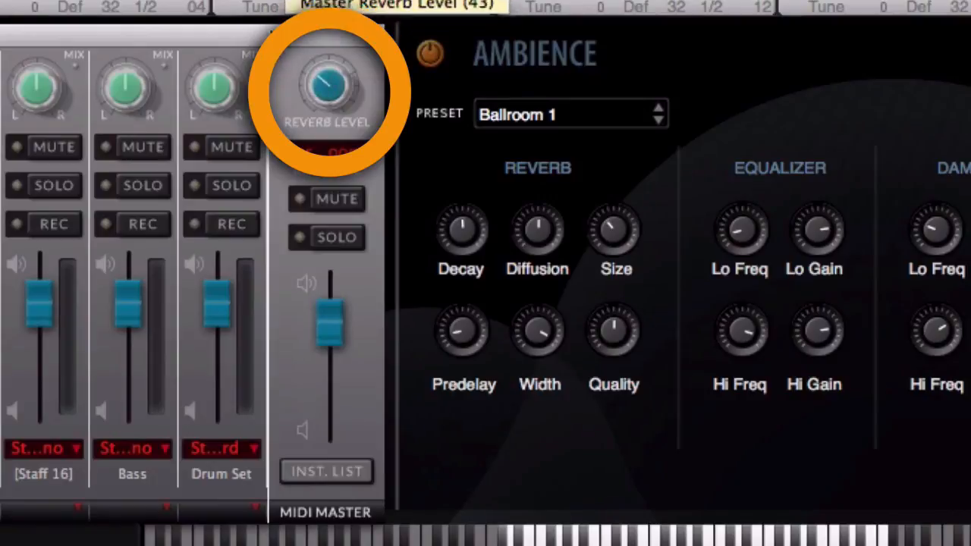
click(332, 152)
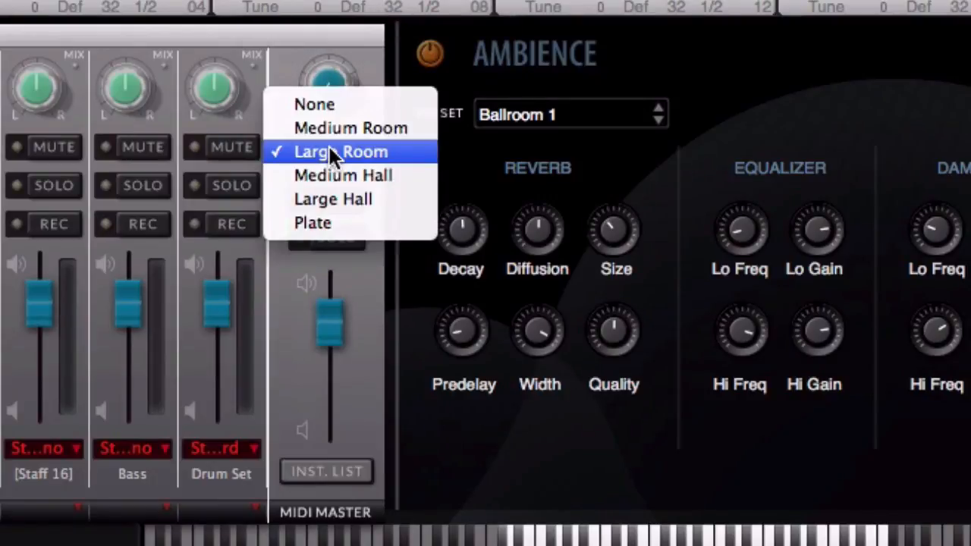
click(317, 104)
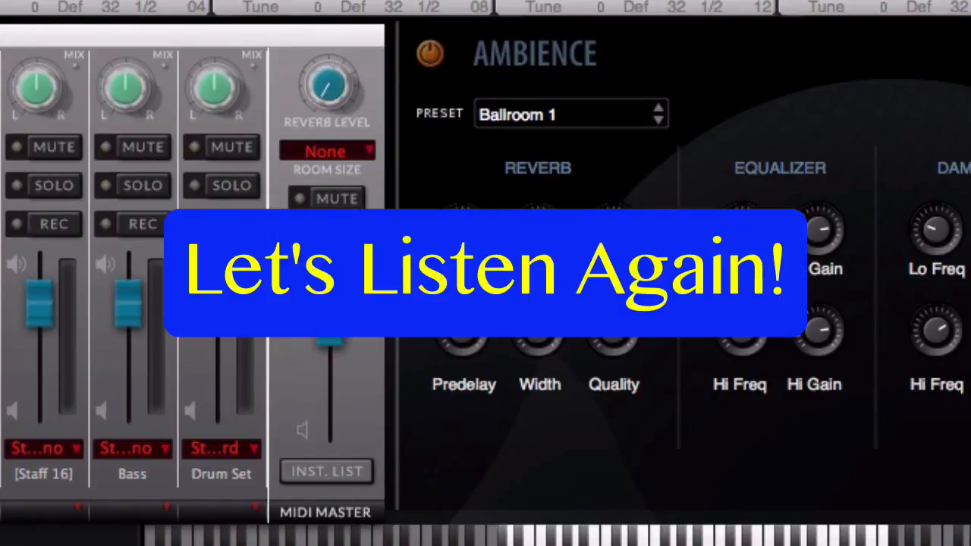
key(space)
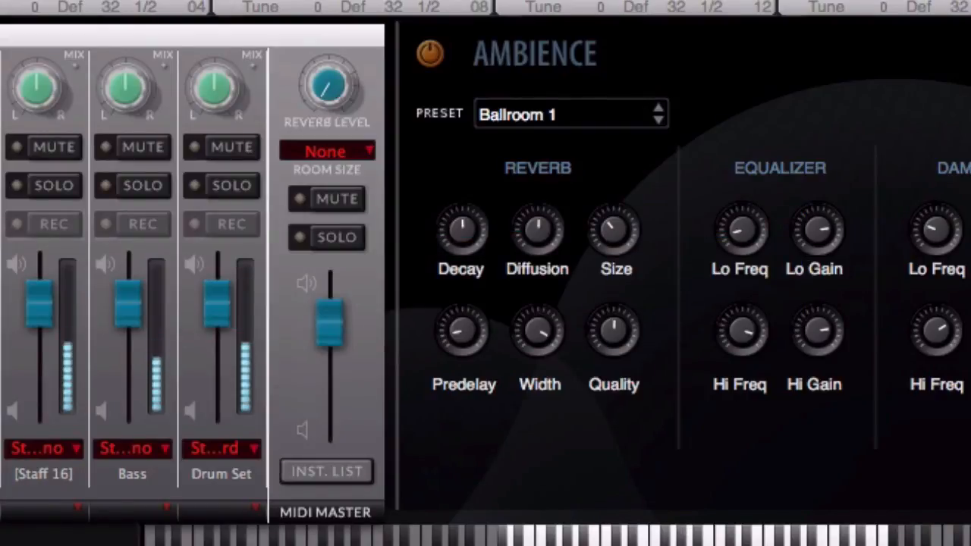
key(space)
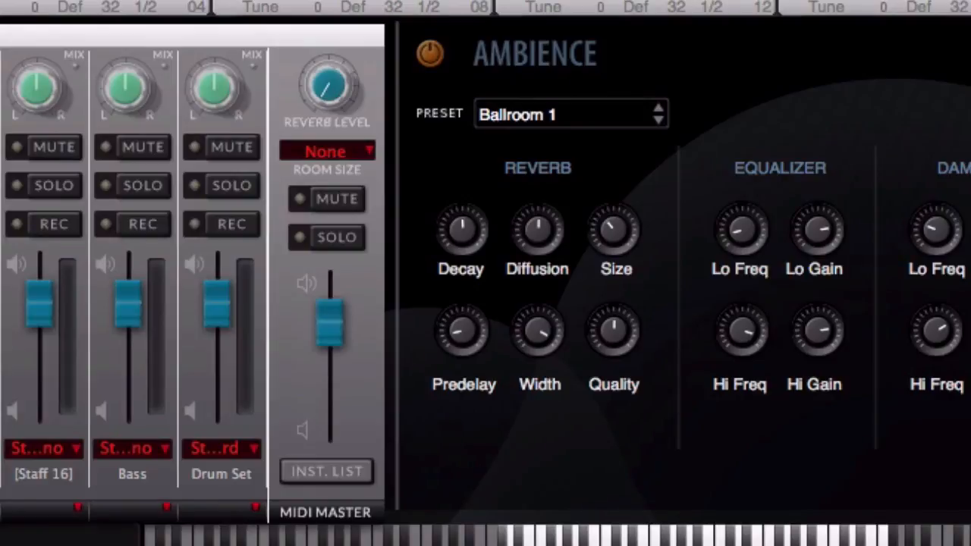